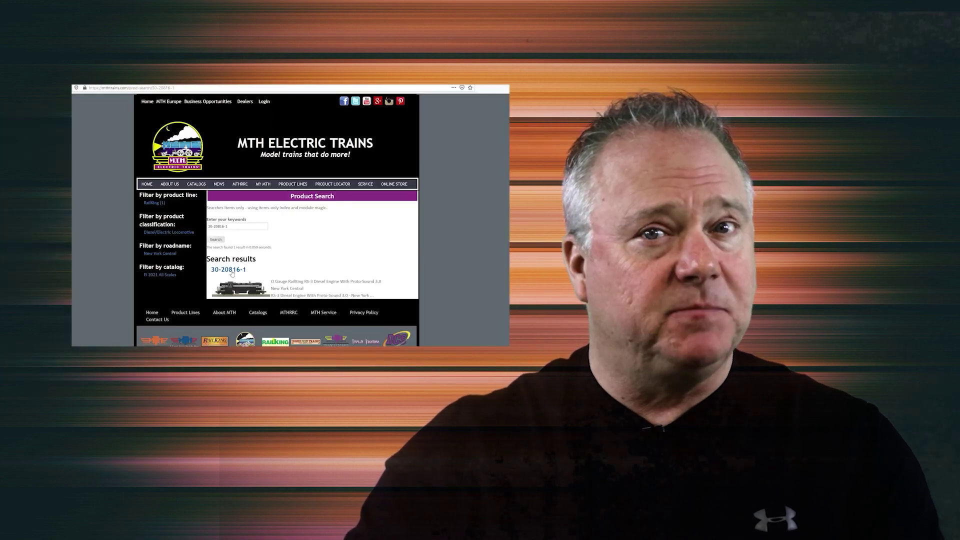
# Open the 30-20816-1 RS-3 search result and view its Support tab
pyautogui.click(232, 273)
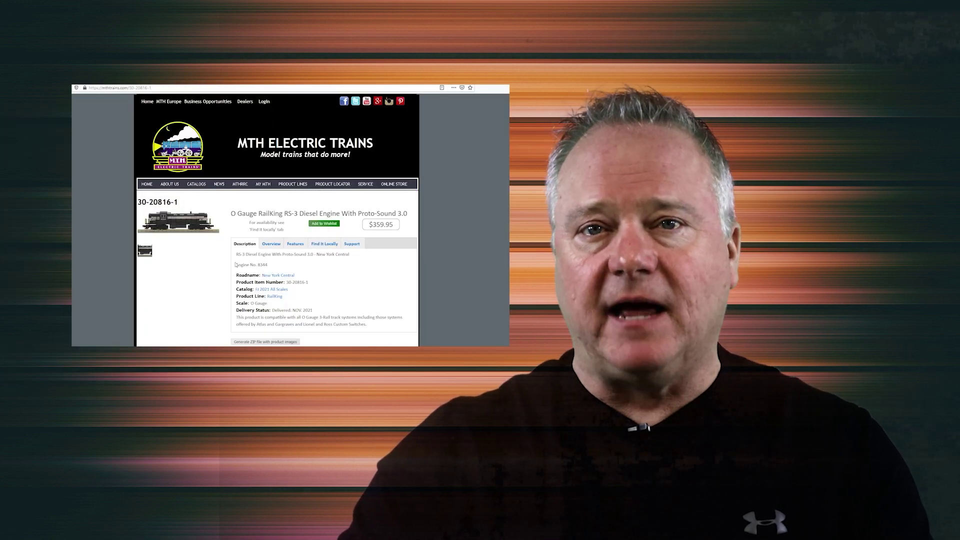
pyautogui.click(352, 244)
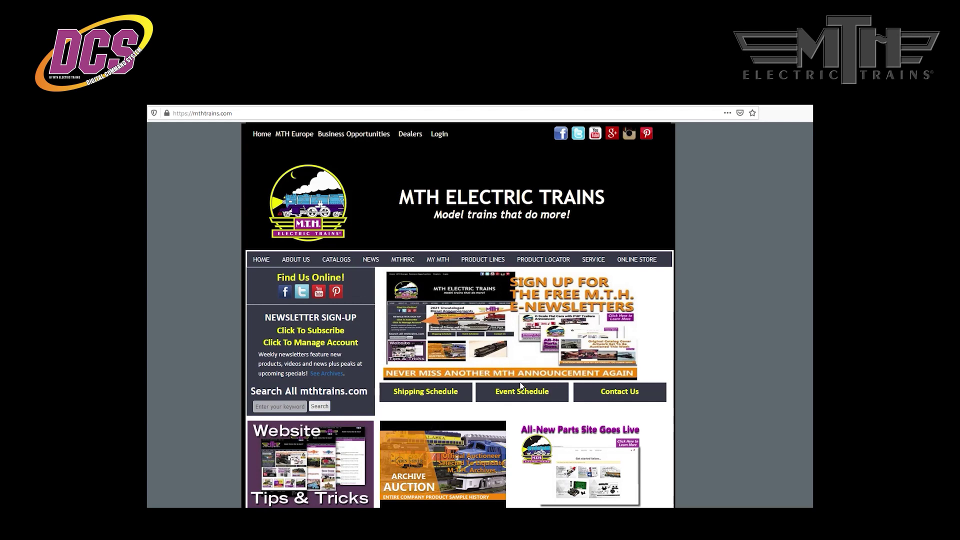
# Open the Digital Command System tile, then the DCS software downloads in a new window
pyautogui.scroll(-3, 520, 385)
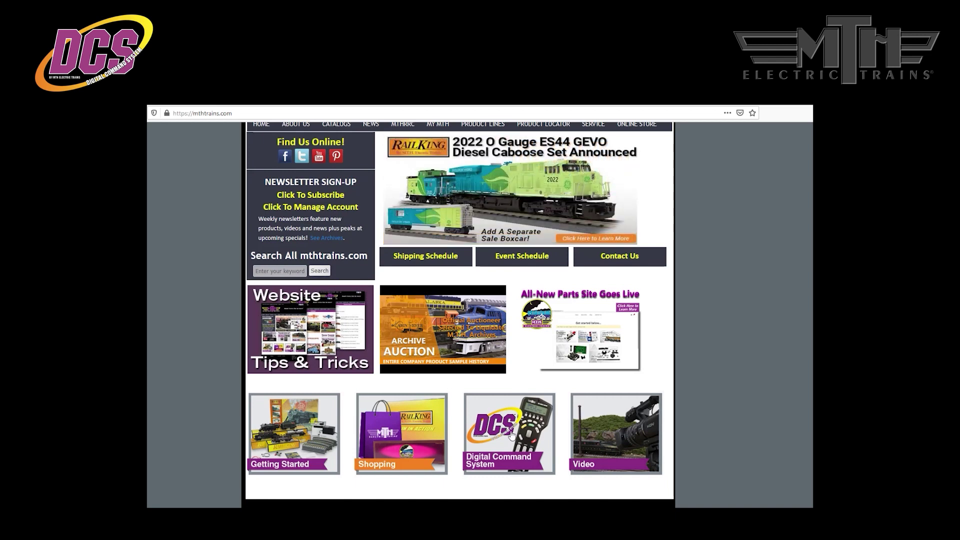
pyautogui.click(511, 435)
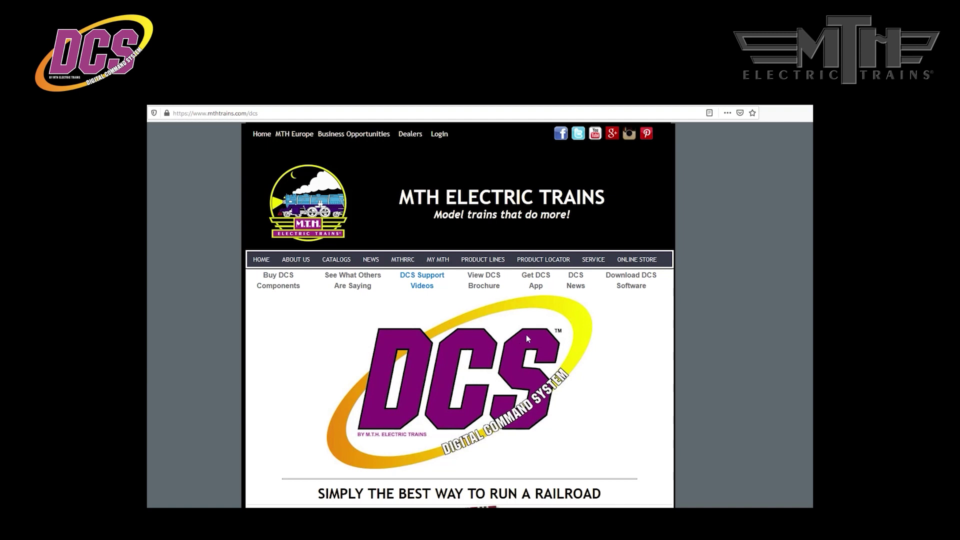
pyautogui.click(623, 279)
# Reposition the downloads window and open the Consumer Loader Program Version 5.0 download page
pyautogui.moveTo(342, 188); pyautogui.dragTo(336, 138)
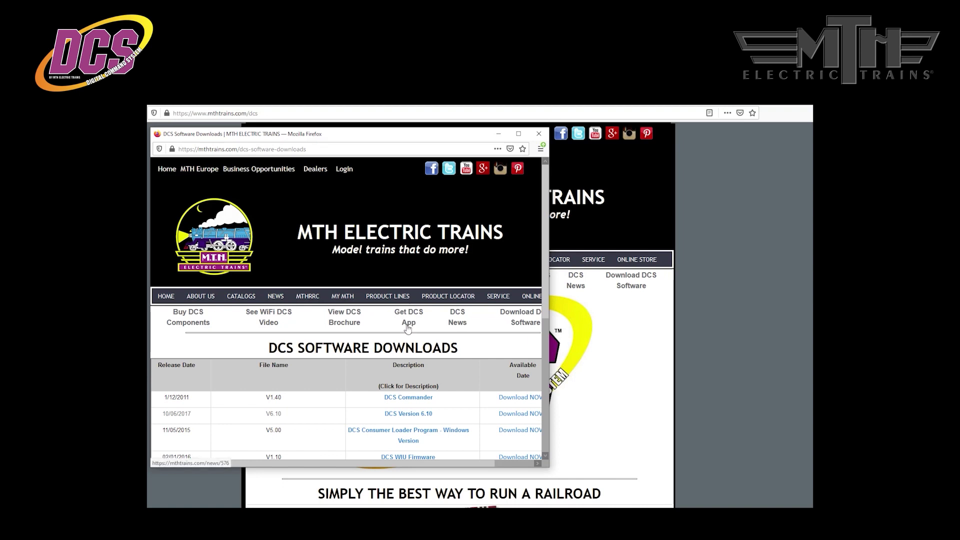
pyautogui.click(398, 440)
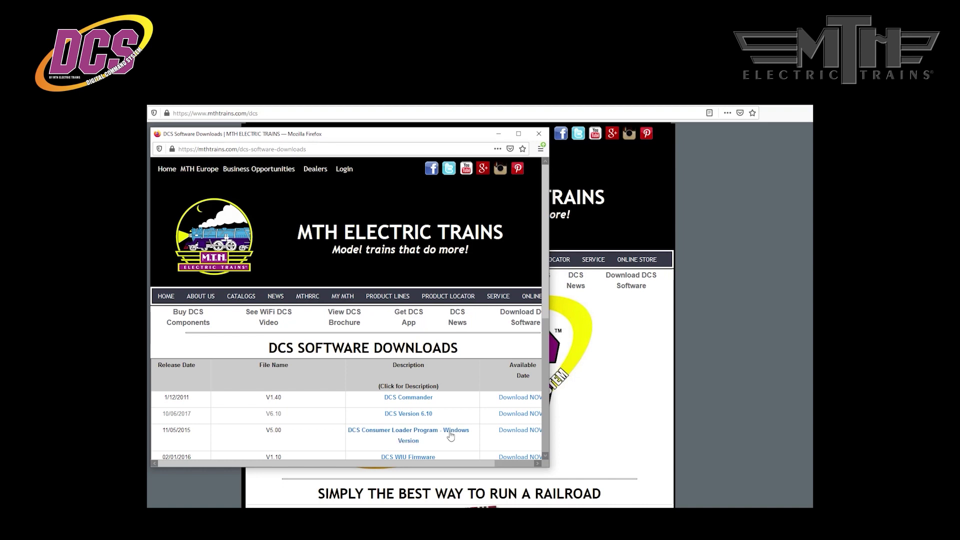
pyautogui.click(511, 433)
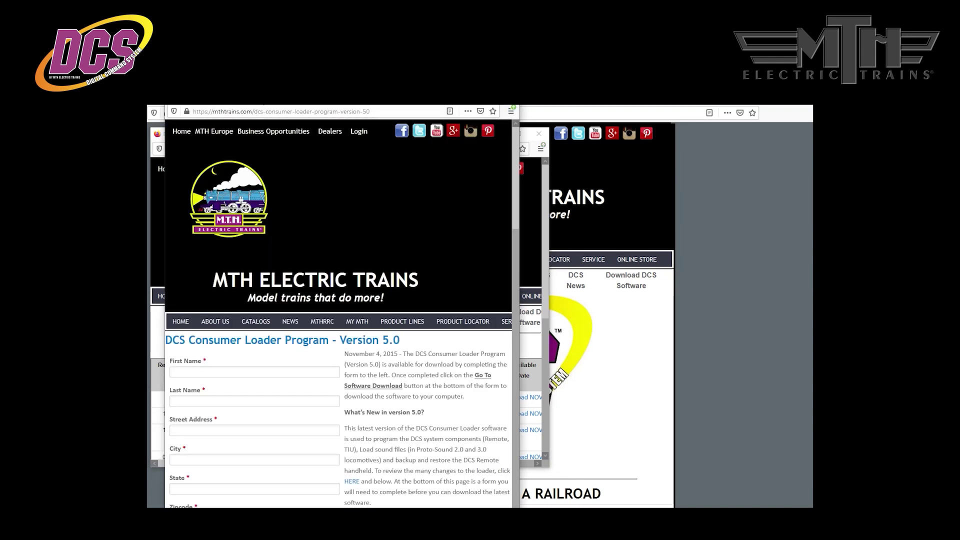
# Enter the registrant's first and last name, street address and city in the form
pyautogui.click(197, 391)
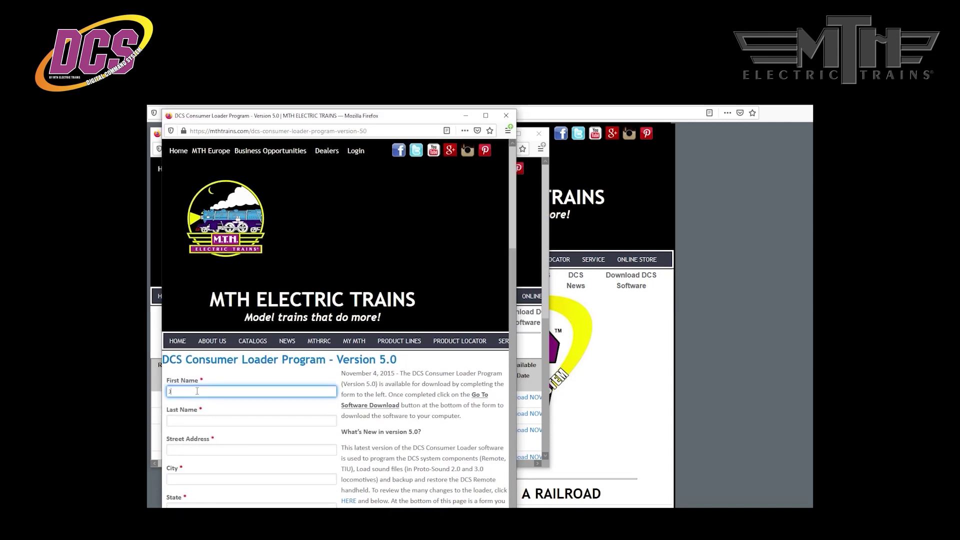
pyautogui.write('Joe')
pyautogui.press('Tab')
pyautogui.write('Smith')
pyautogui.press('Tab')
pyautogui.write('1 Main Street')
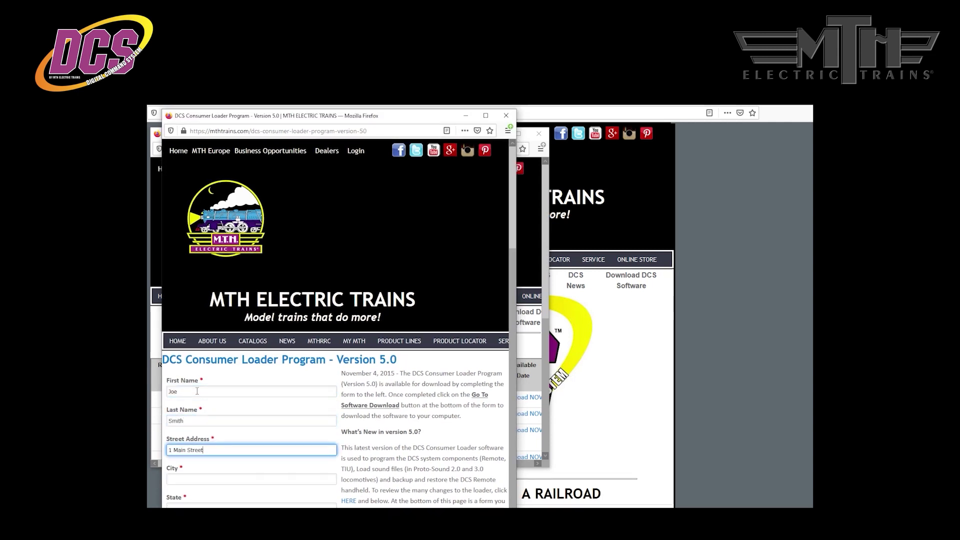
pyautogui.press('Tab')
pyautogui.write('Anytown')
# Fill in the state, zipcode, country and e-mail fields, then submit the registration
pyautogui.scroll(-5, 264, 447)
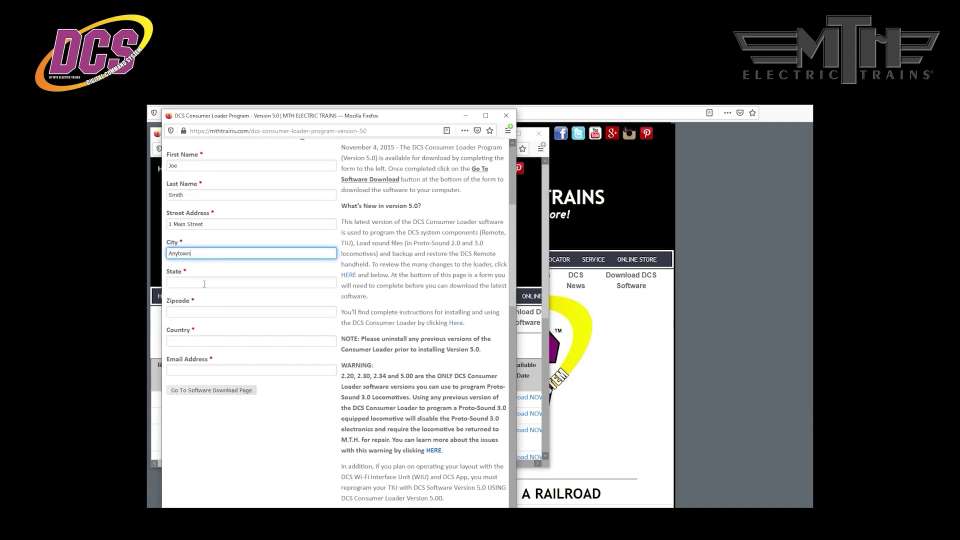
pyautogui.click(202, 280)
pyautogui.write('MD')
pyautogui.click(194, 309)
pyautogui.write('21029')
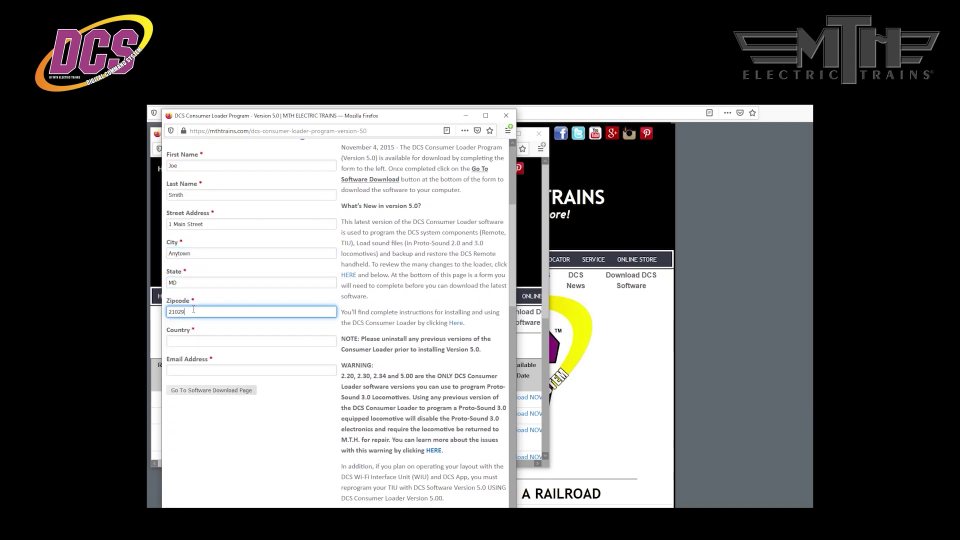
pyautogui.click(194, 343)
pyautogui.write('US')
pyautogui.click(198, 371)
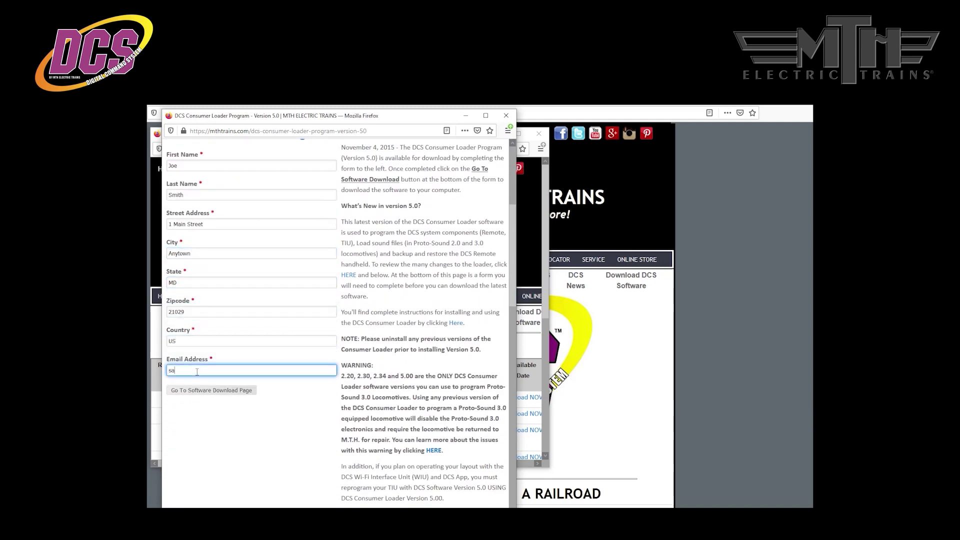
pyautogui.click(215, 390)
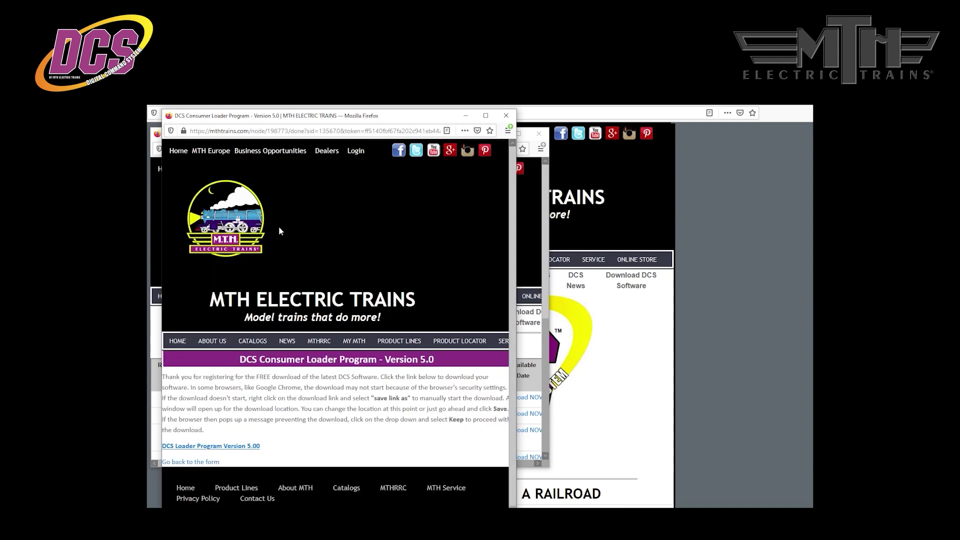
pyautogui.click(245, 446)
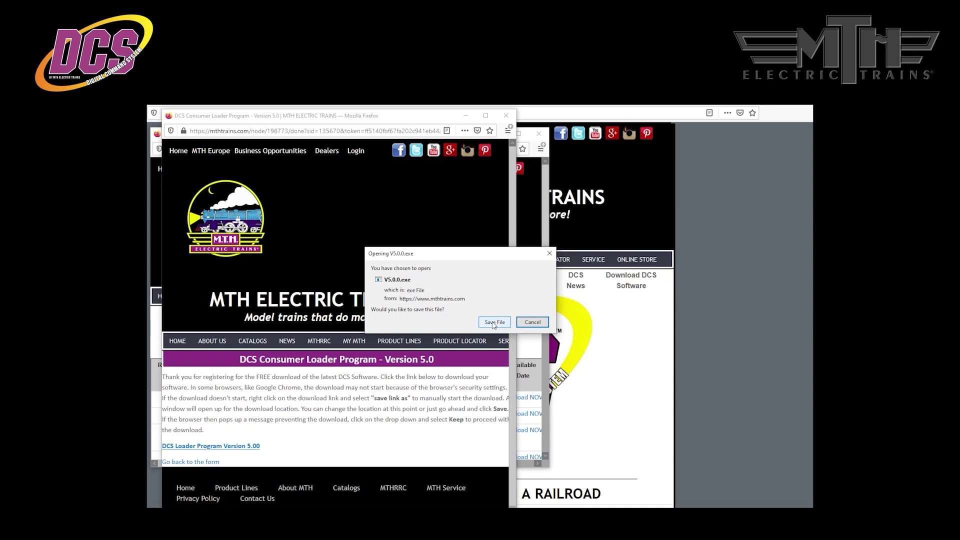
pyautogui.click(533, 322)
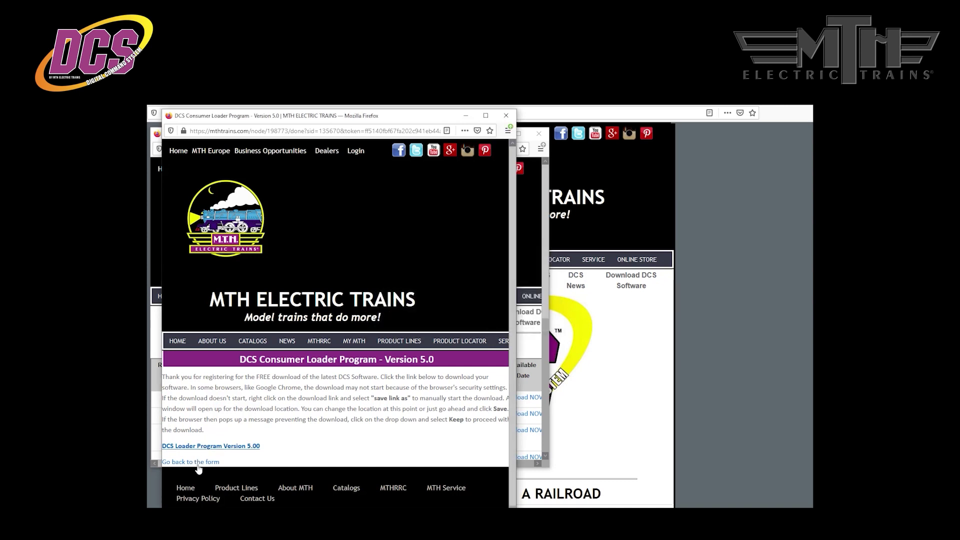
# Use Save Link As on the Version 5.00 link to save V5.0.0.exe to the Desktop
pyautogui.rightClick(221, 451)
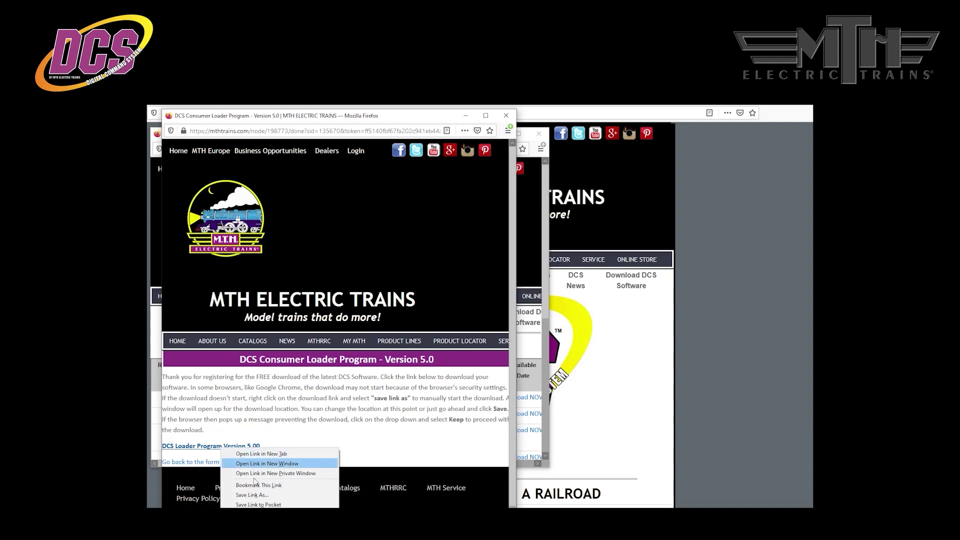
pyautogui.click(257, 495)
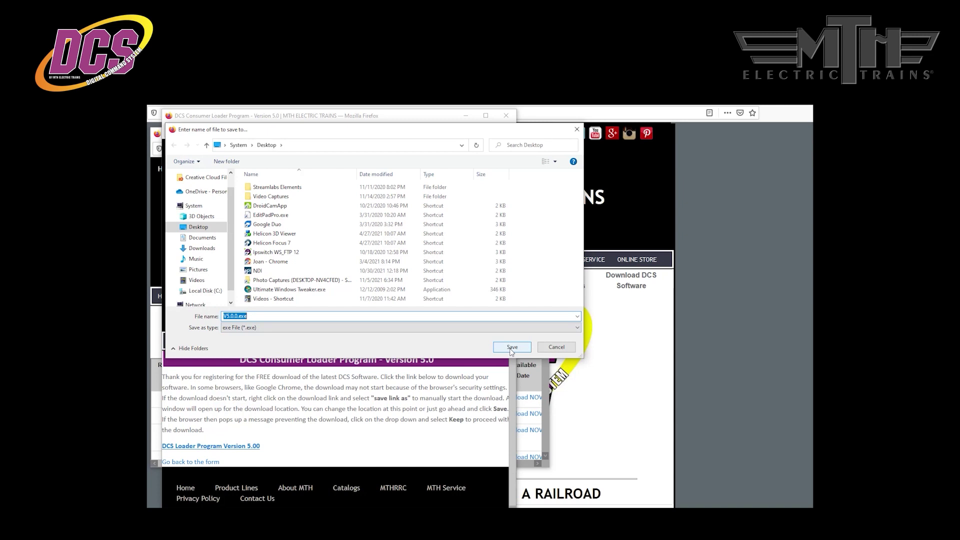
pyautogui.click(511, 349)
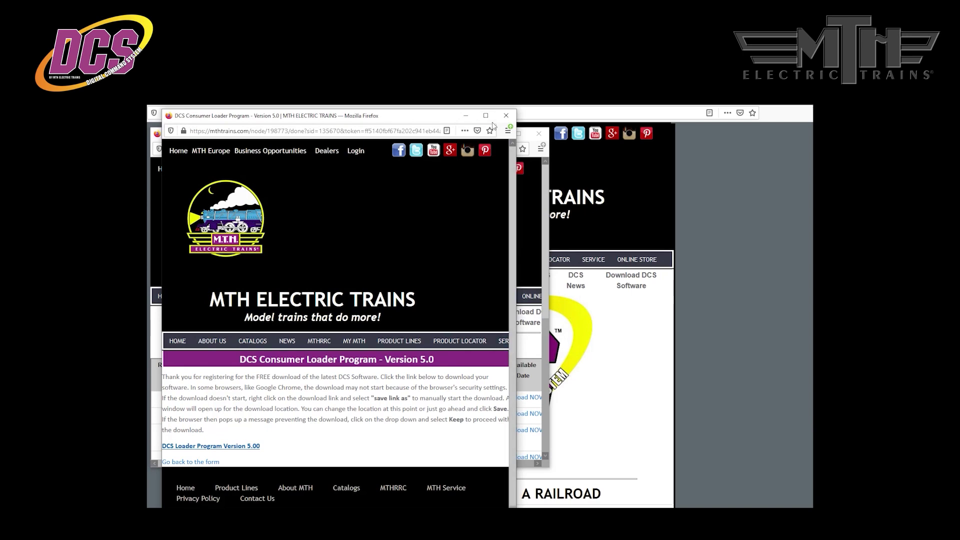
# Minimize the Consumer Loader download and DCS software downloads Firefox windows
pyautogui.click(466, 117)
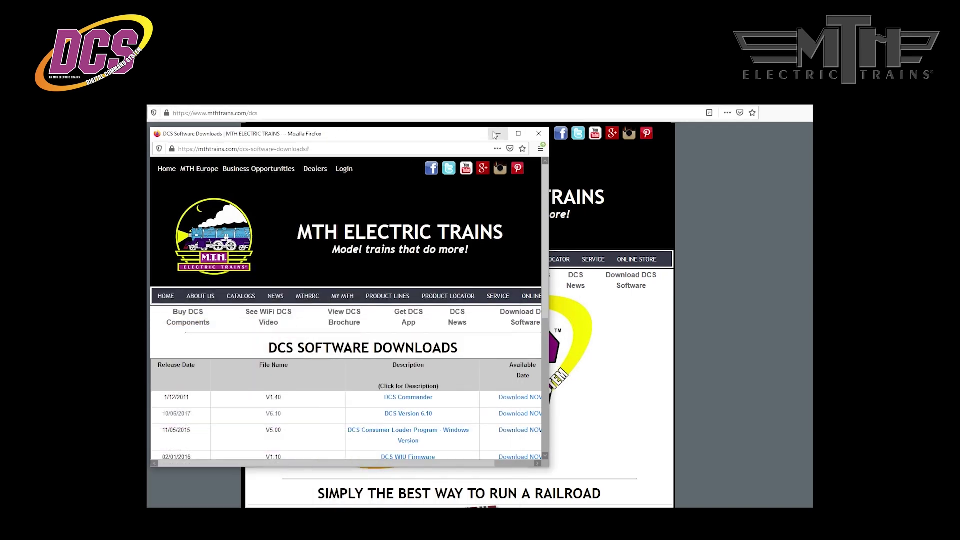
pyautogui.click(495, 134)
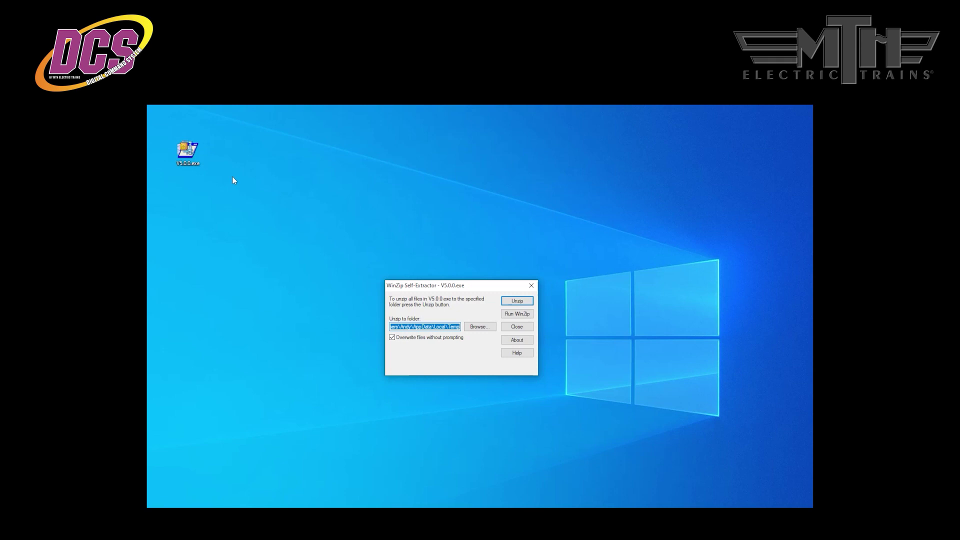
# Choose Desktop as the unzip folder and extract the two V5.0.0 installer files
pyautogui.click(479, 327)
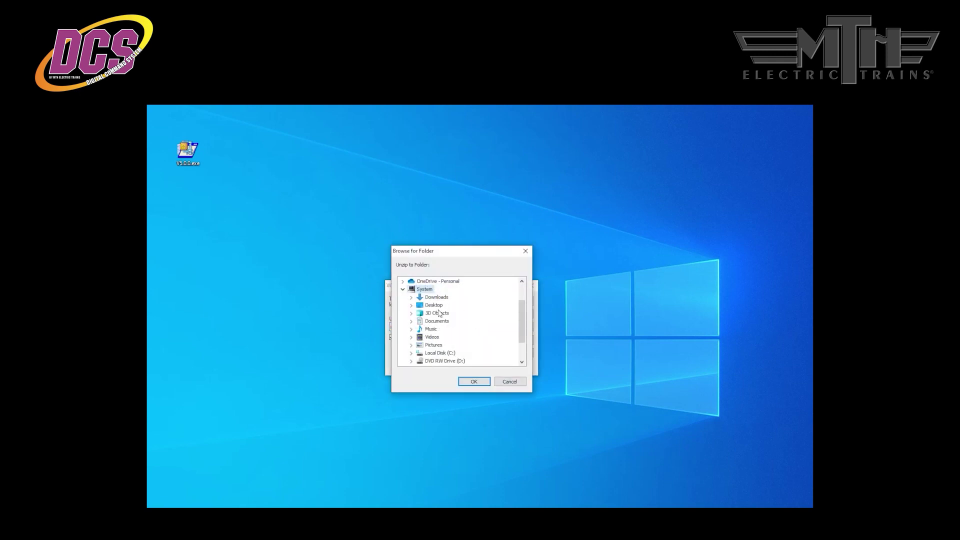
pyautogui.click(439, 306)
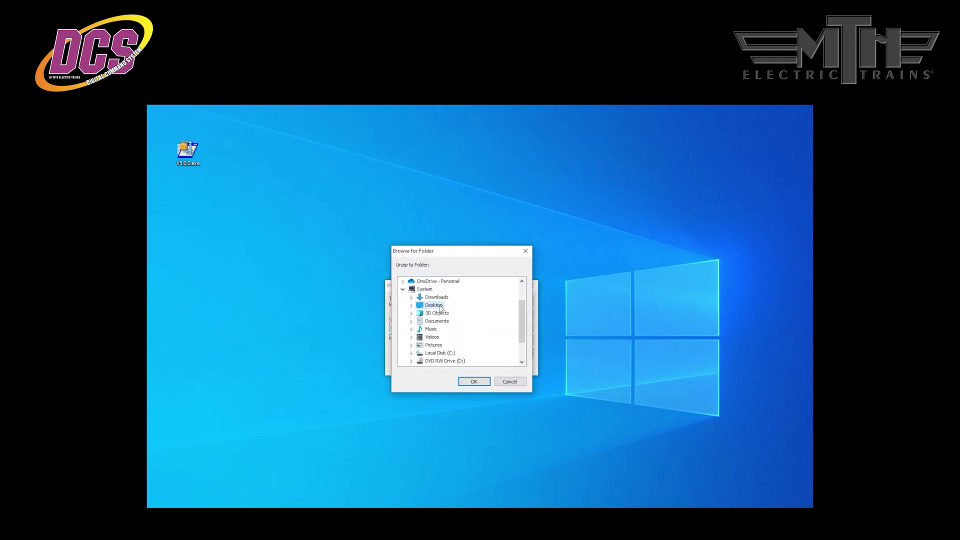
pyautogui.click(473, 382)
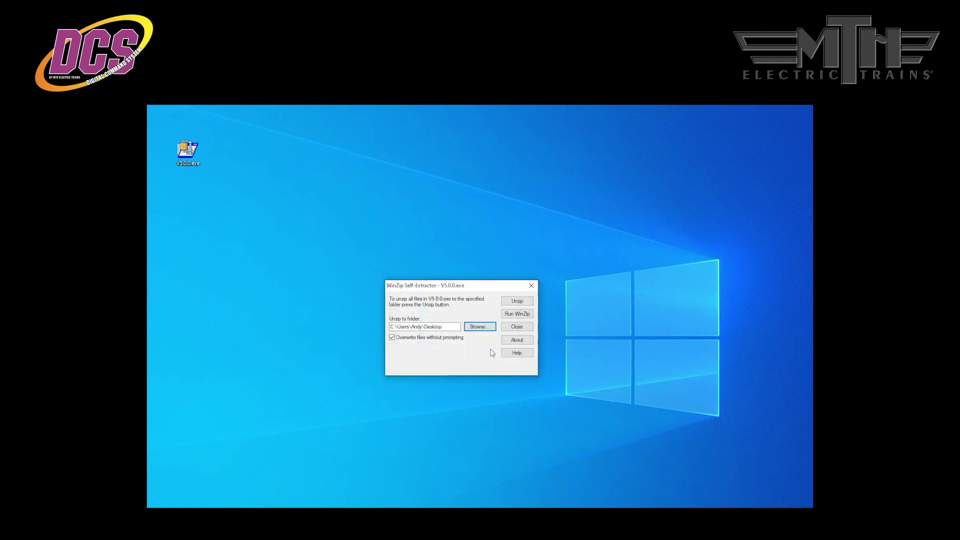
pyautogui.click(518, 301)
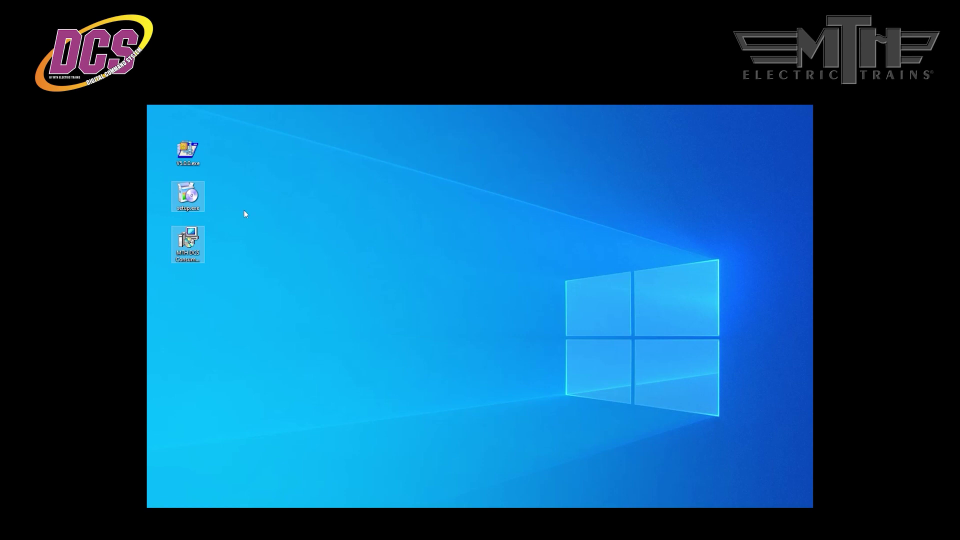
# Run the Consumer Loader MSI, accept the licence, keep the default folder and finish installing V5.0.0
pyautogui.click(196, 251)
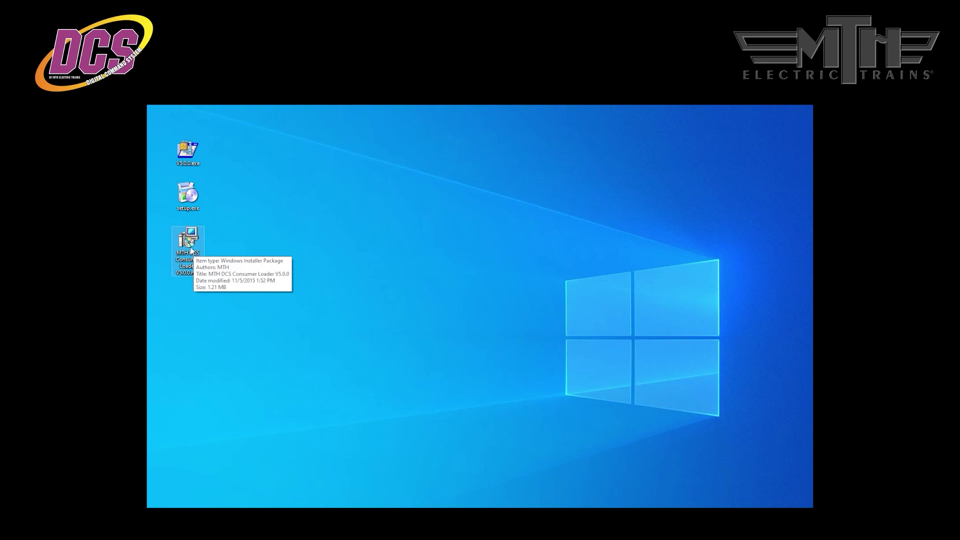
pyautogui.doubleClick(191, 251)
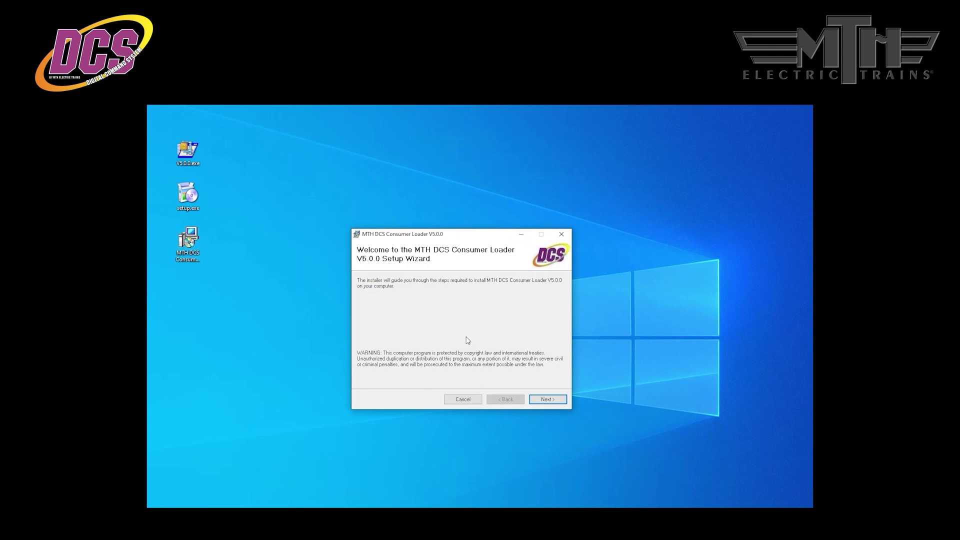
pyautogui.click(554, 399)
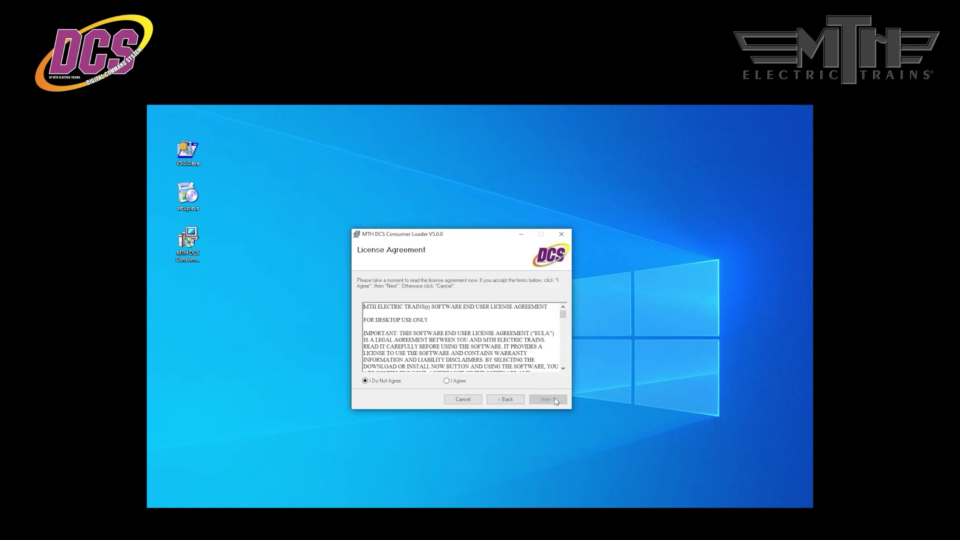
pyautogui.click(451, 382)
pyautogui.click(549, 400)
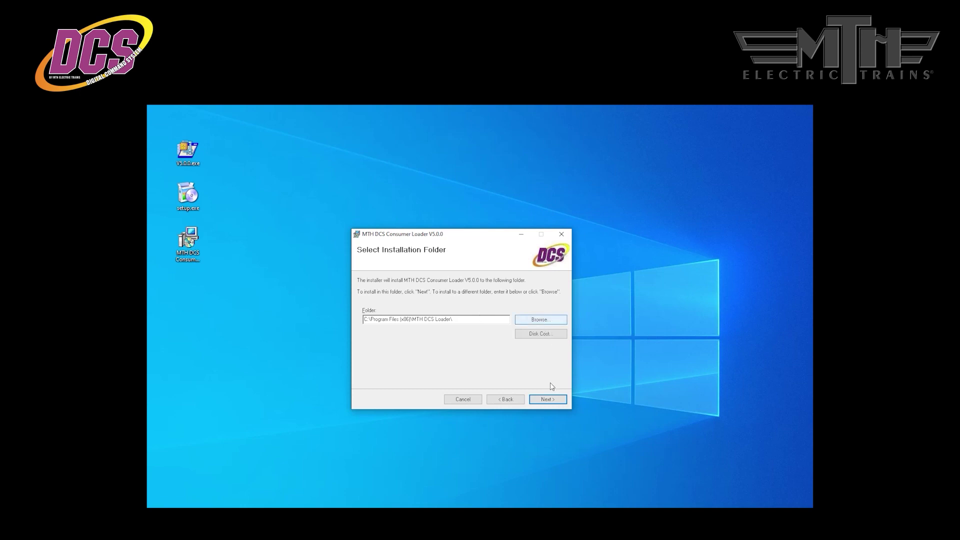
pyautogui.click(550, 403)
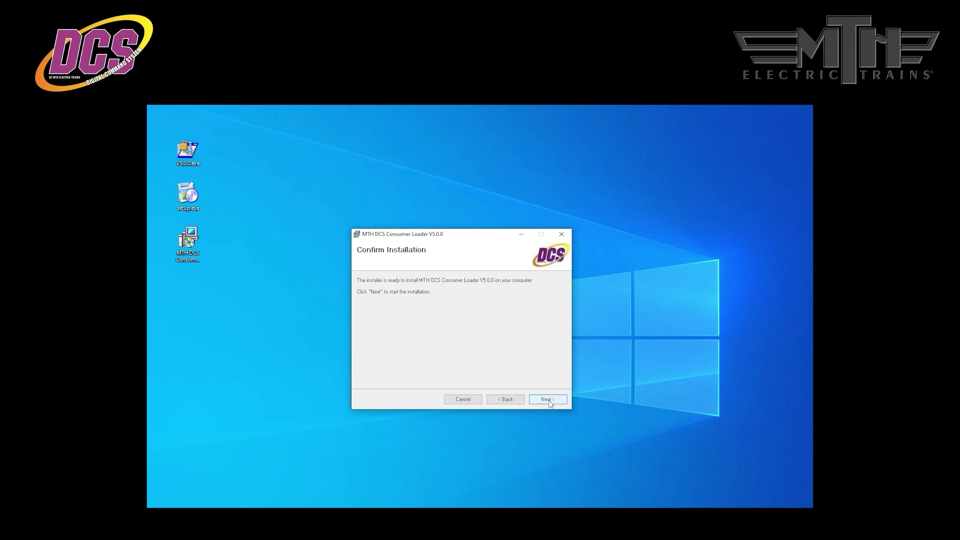
pyautogui.click(548, 401)
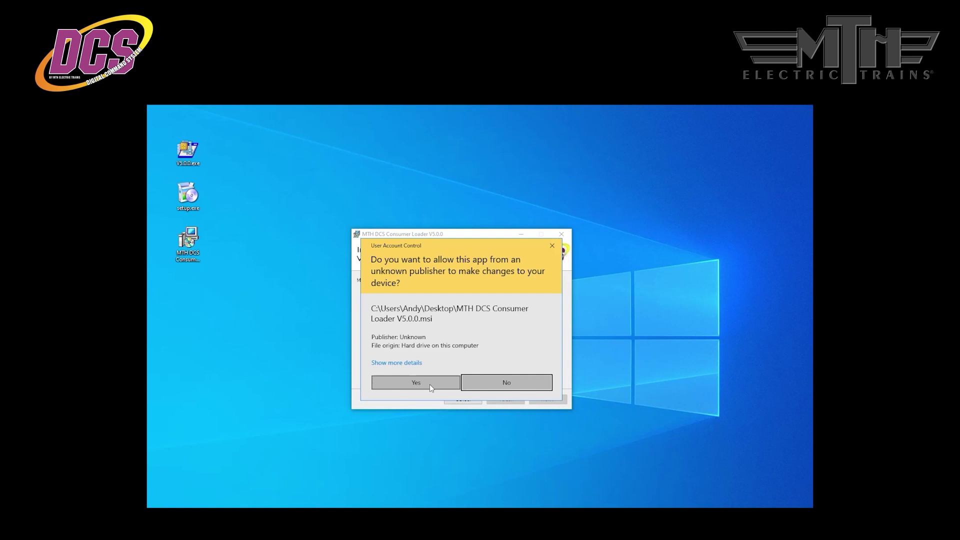
pyautogui.click(430, 384)
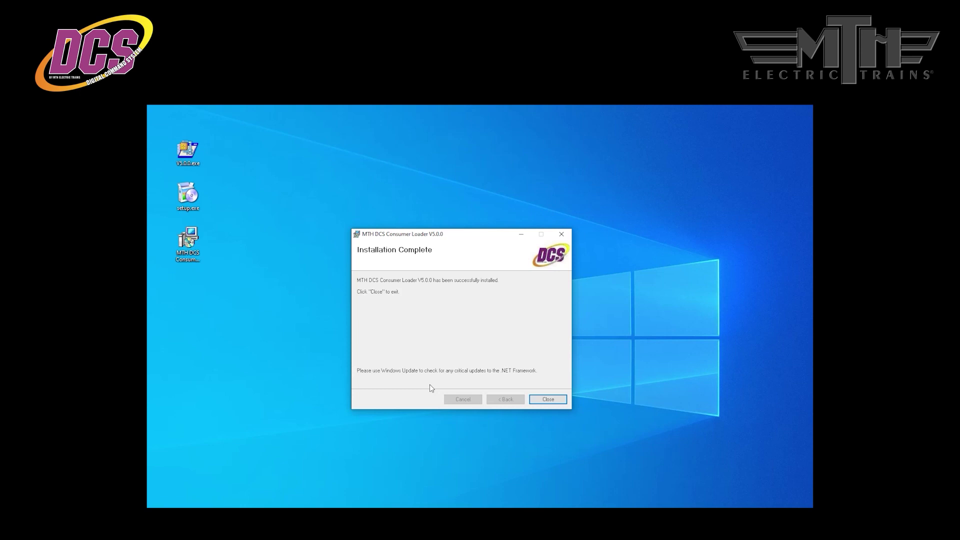
pyautogui.click(547, 400)
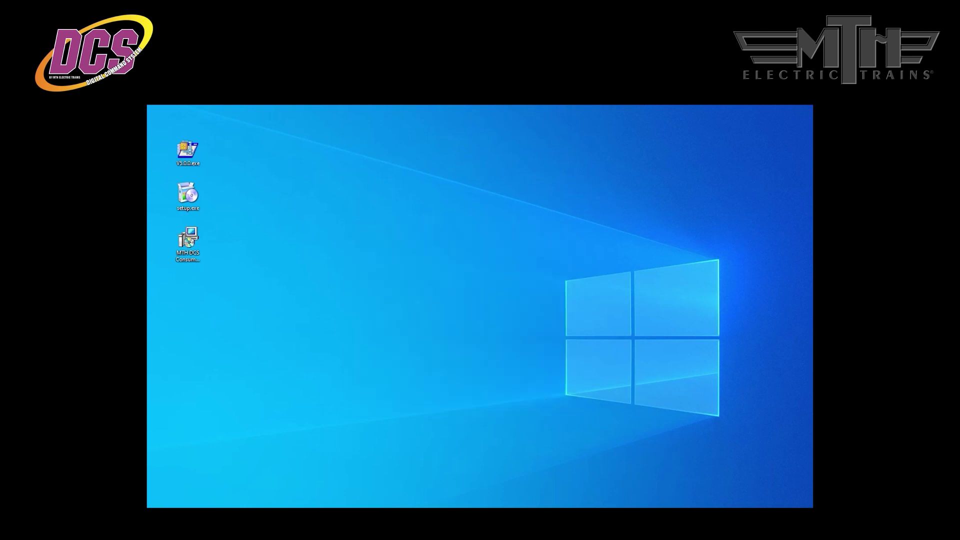
# Drag the new Consumer Loader shortcut into line with the other desktop icons
pyautogui.moveTo(167, 300); pyautogui.dragTo(192, 299)
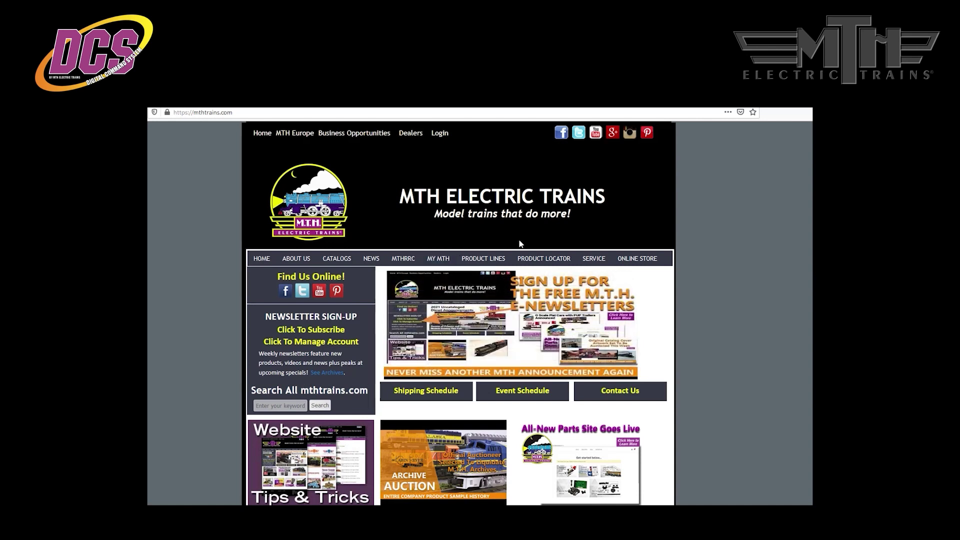
# Search the product locator for 30-20816-1 and show the RailKing RS-3's Support tab
pyautogui.click(534, 260)
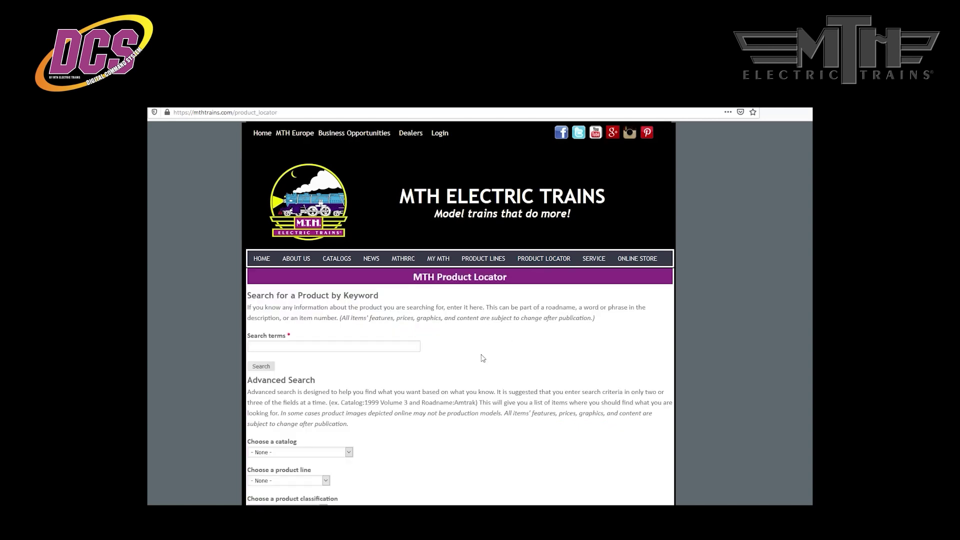
pyautogui.scroll(-3, 481, 359)
pyautogui.scroll(1, 483, 358)
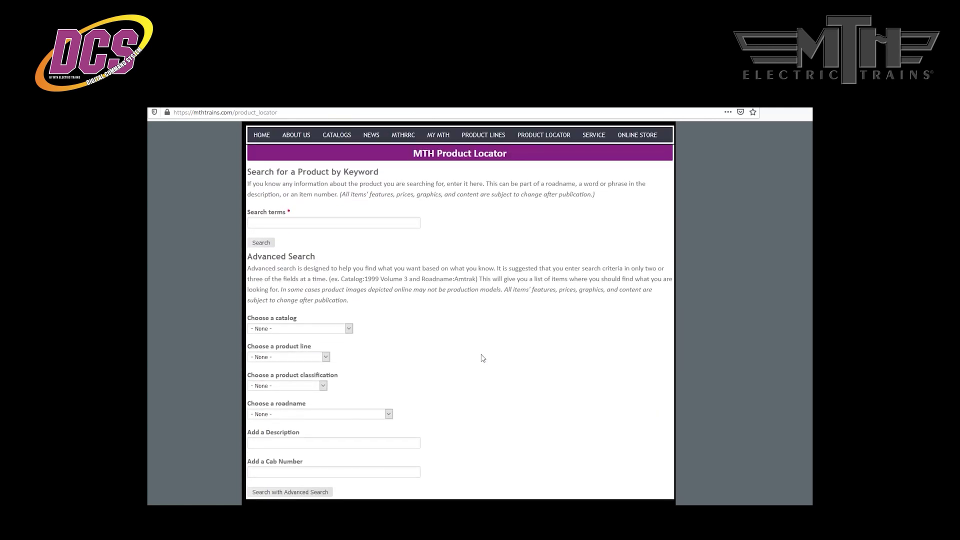
pyautogui.click(269, 222)
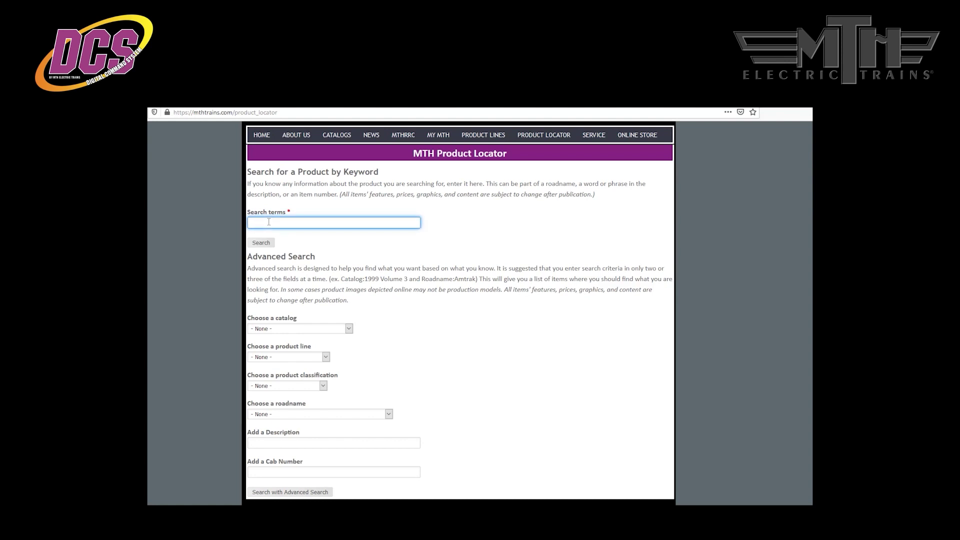
pyautogui.write('30-20816-1')
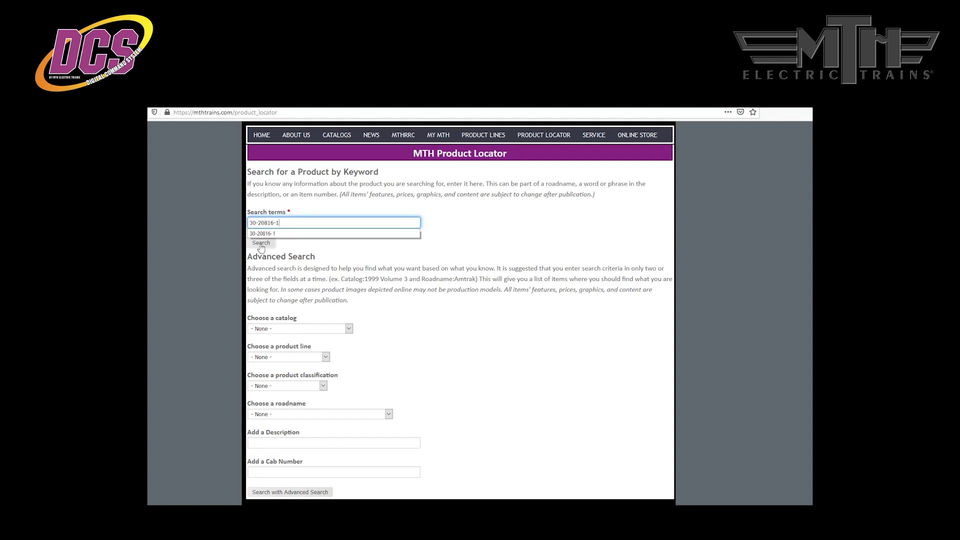
pyautogui.click(260, 244)
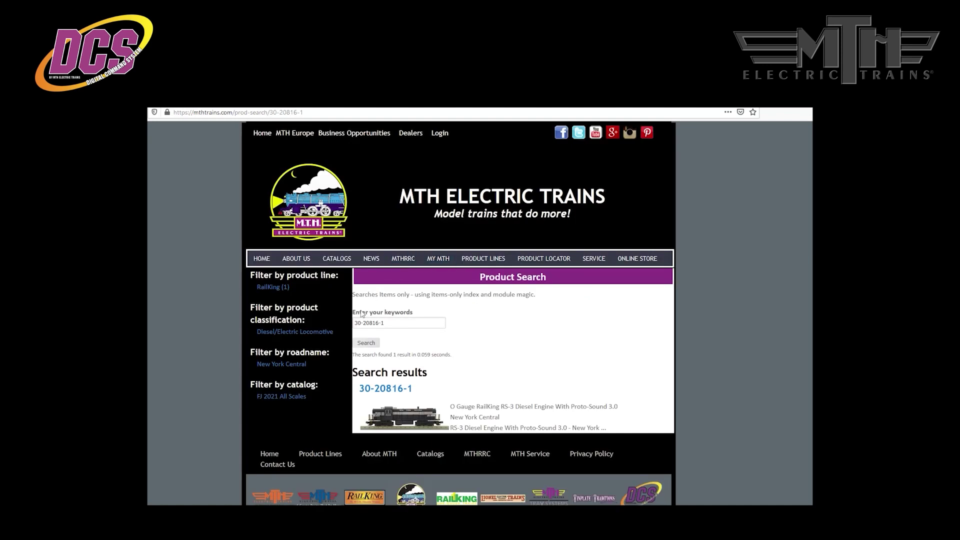
pyautogui.click(391, 394)
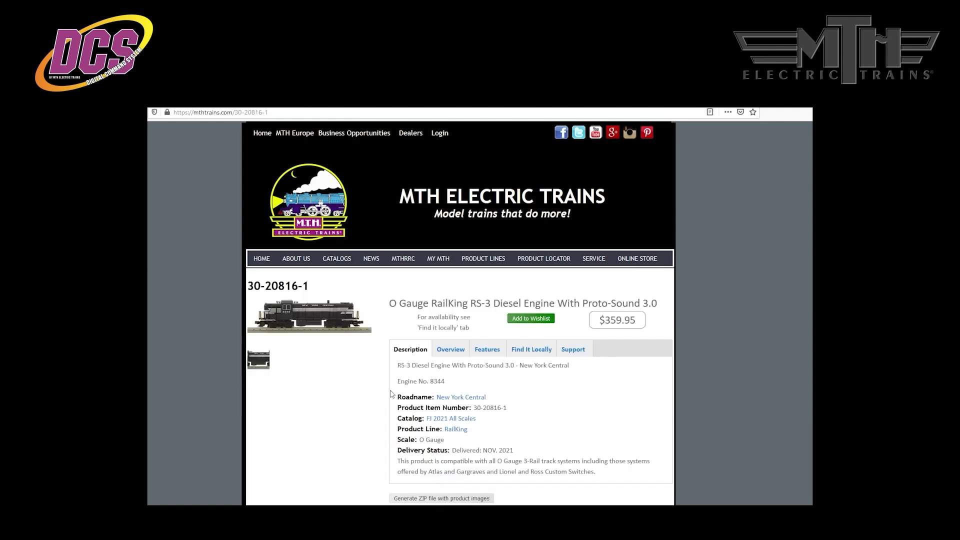
pyautogui.click(568, 354)
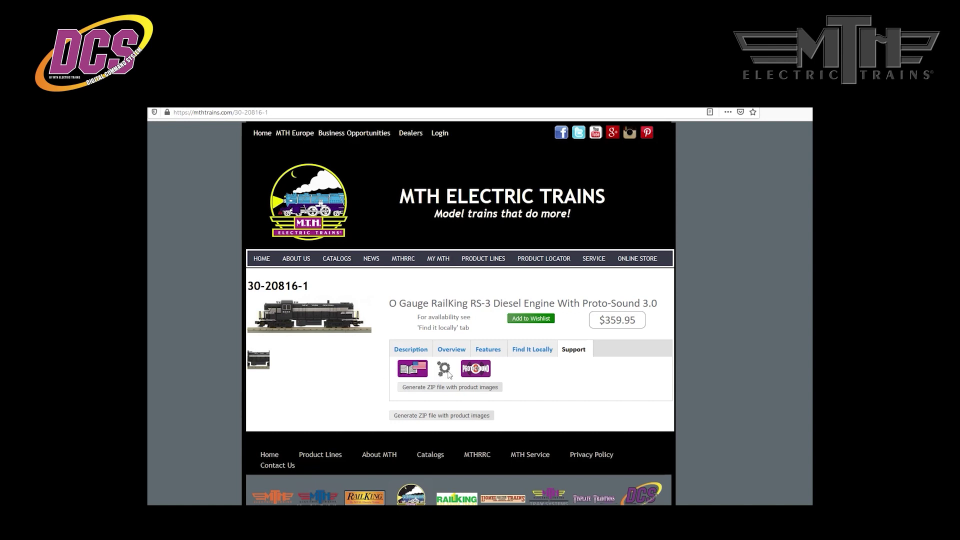
# Save the RS-3 Proto-Sound download link as a zip file on the Desktop
pyautogui.rightClick(474, 373)
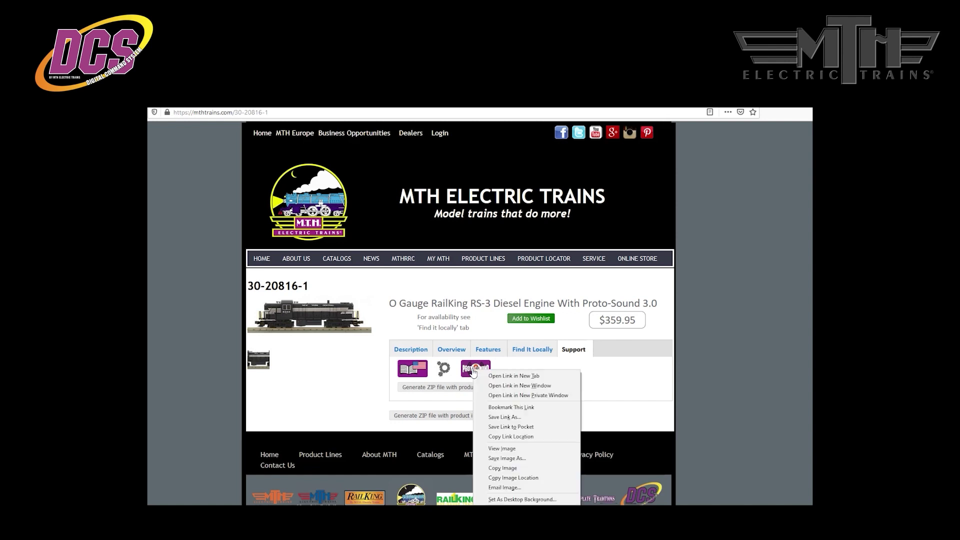
pyautogui.click(493, 417)
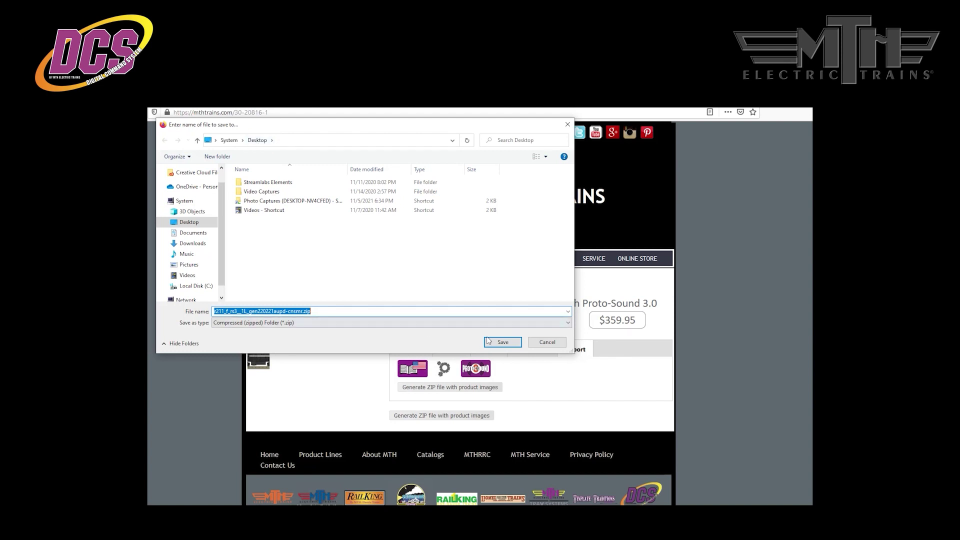
pyautogui.click(502, 343)
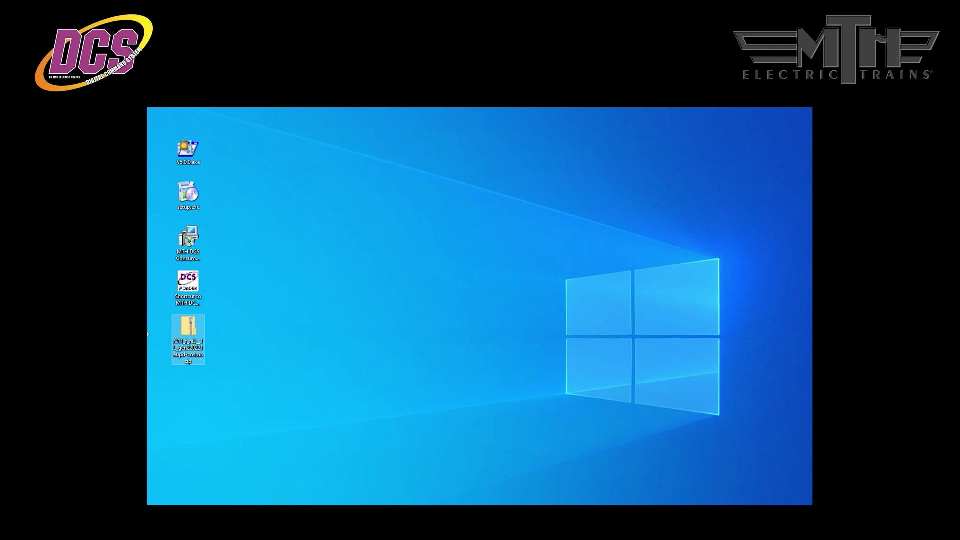
# Open the downloaded RS-3 zip on the desktop to show its .mth and flash chain files
pyautogui.doubleClick(182, 330)
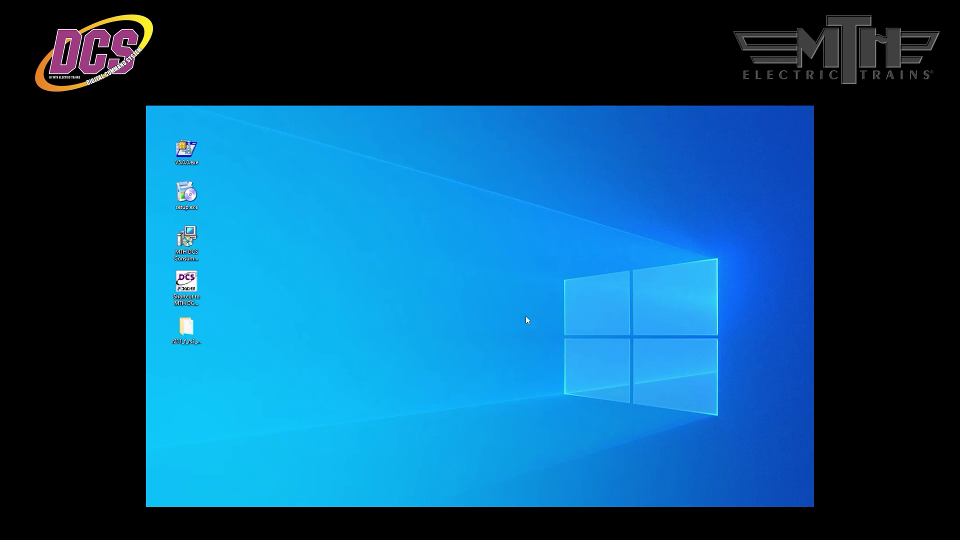
# Launch MTH DCS Consumer Loader from its desktop shortcut
pyautogui.doubleClick(196, 283)
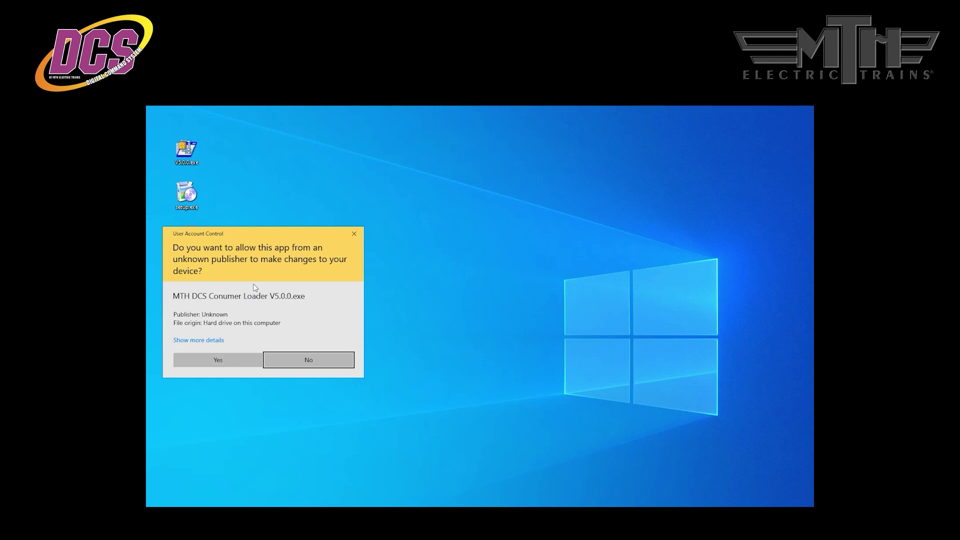
# Allow the loader to run as administrator and move its window fully on screen
pyautogui.click(235, 360)
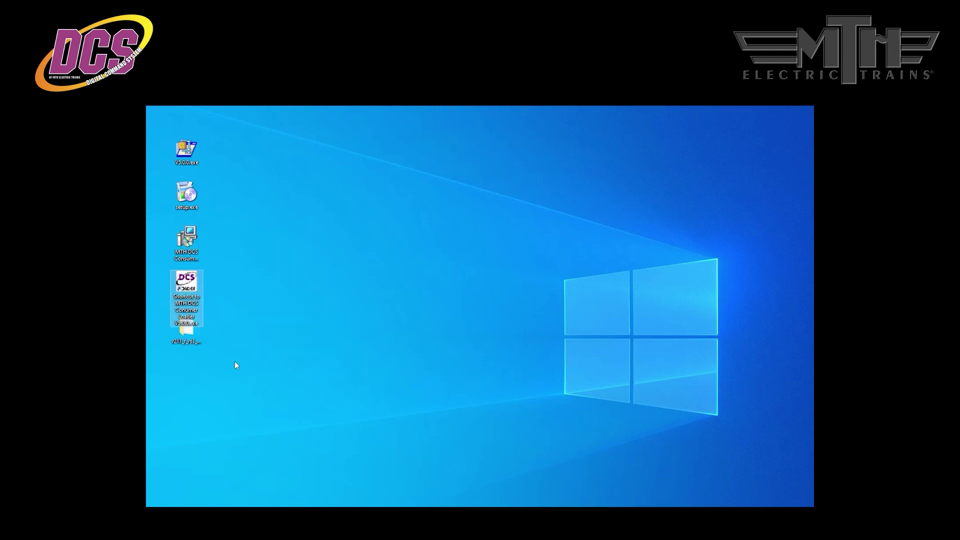
pyautogui.moveTo(244, 191); pyautogui.dragTo(277, 156)
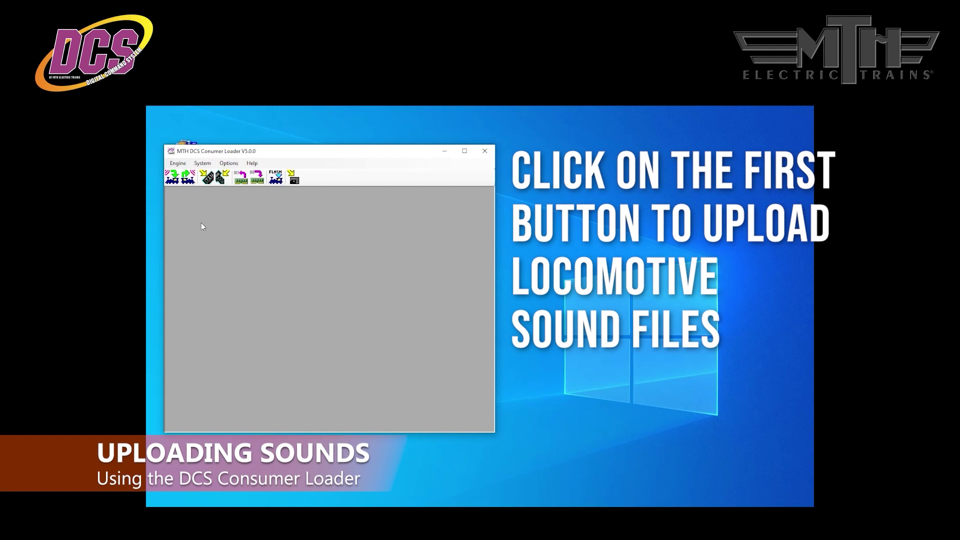
# Load the .mth sound file from the Desktop's r211 folder into the engine
pyautogui.click(172, 178)
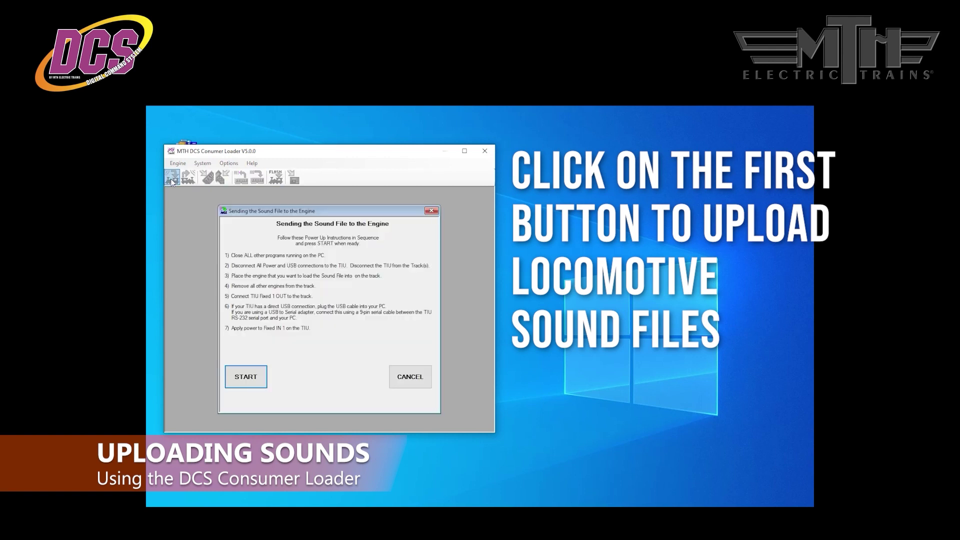
pyautogui.click(245, 384)
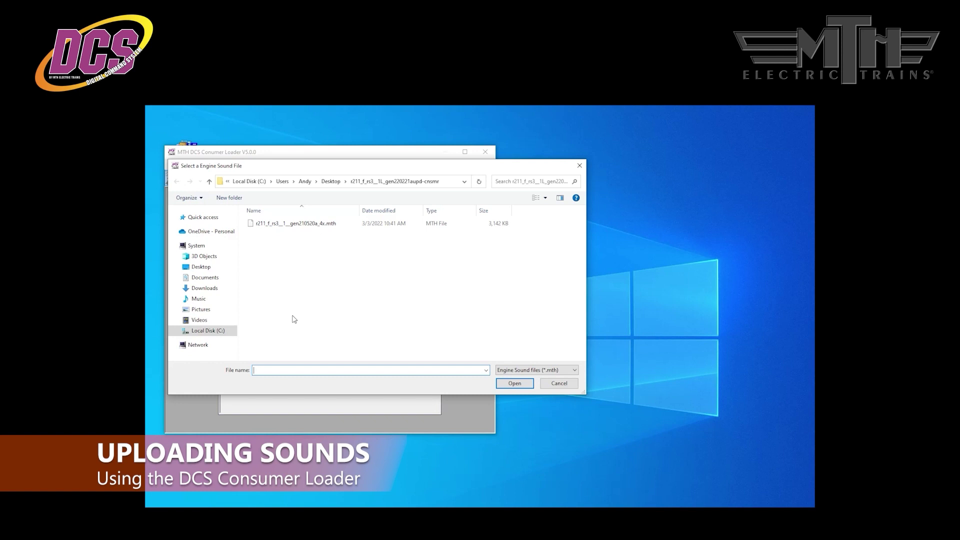
pyautogui.click(201, 267)
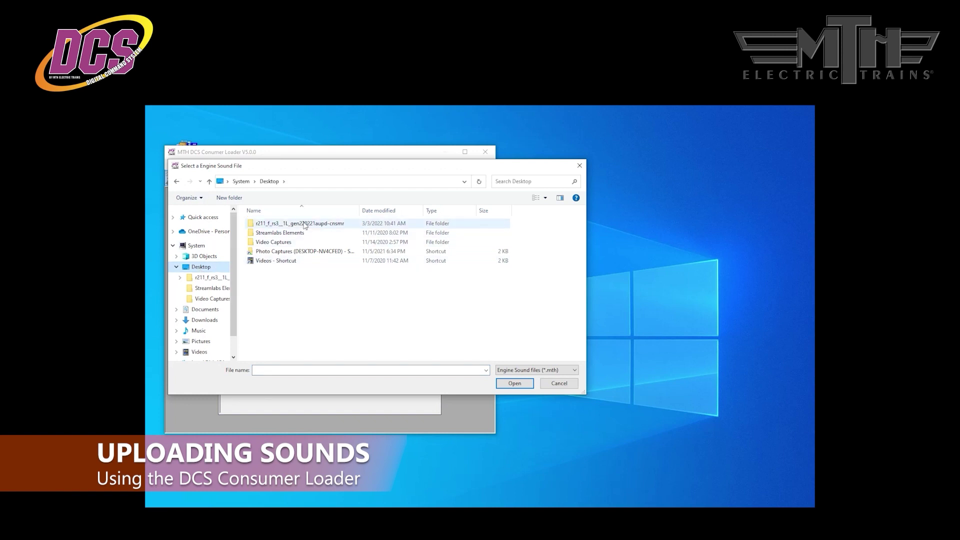
pyautogui.doubleClick(304, 224)
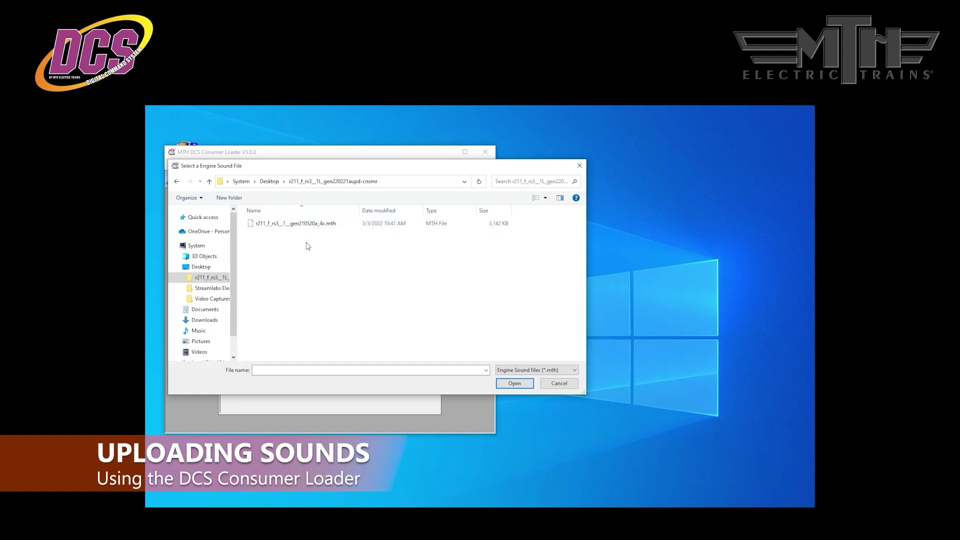
pyautogui.click(301, 226)
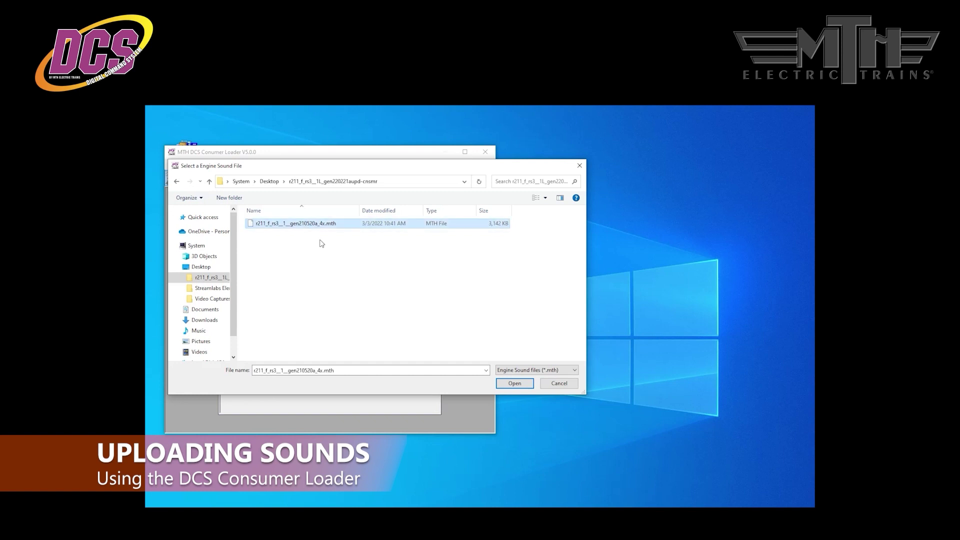
pyautogui.click(504, 384)
pyautogui.press('Return')
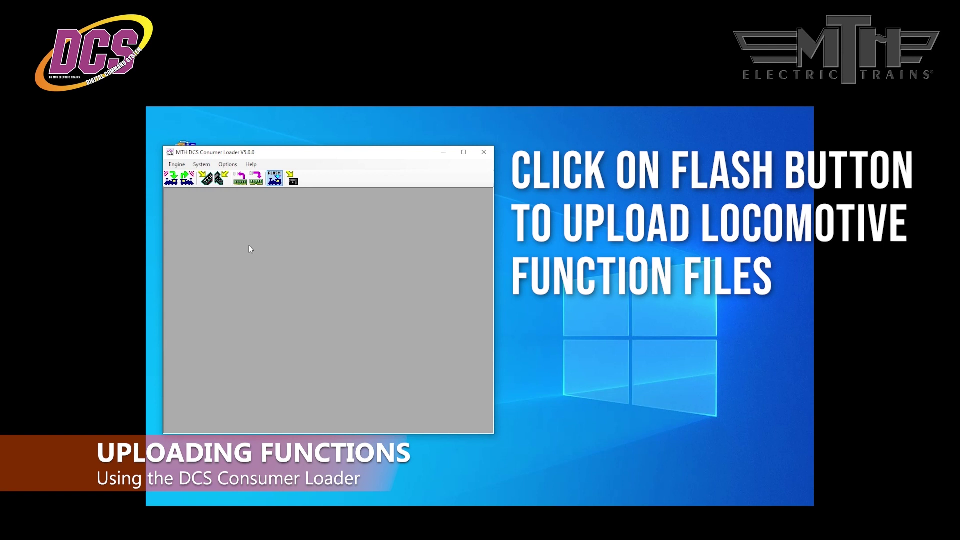
# Flash the engine with the code .zip file from the Desktop's r211 folder
pyautogui.click(275, 181)
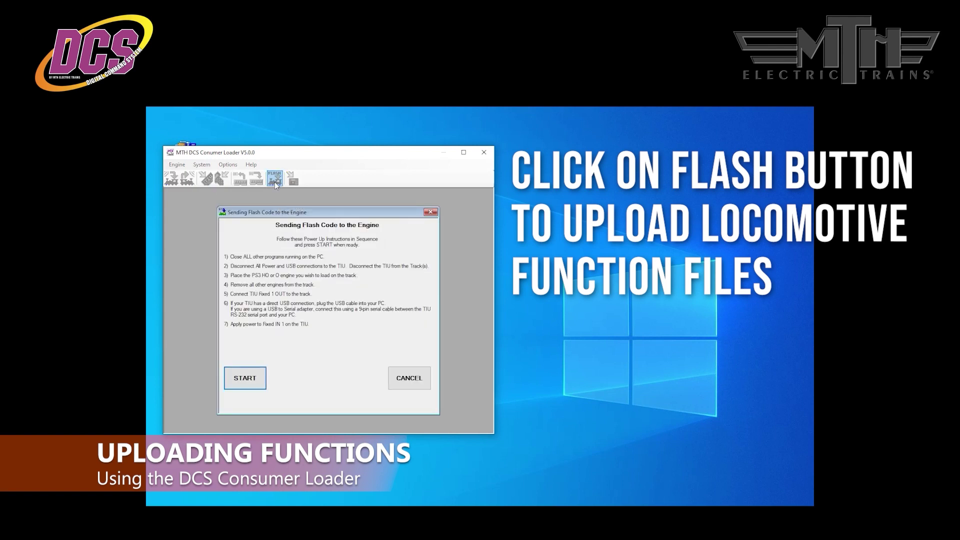
pyautogui.click(244, 381)
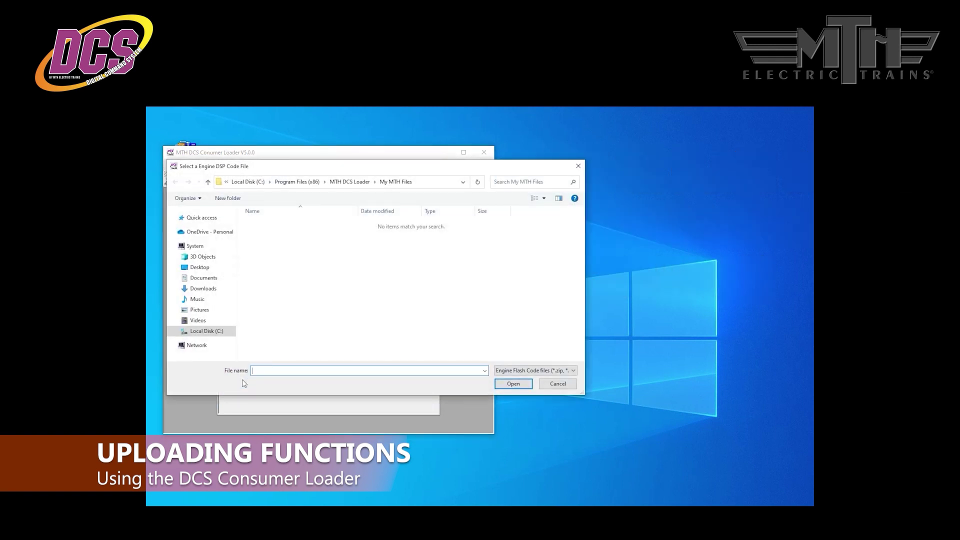
pyautogui.click(200, 268)
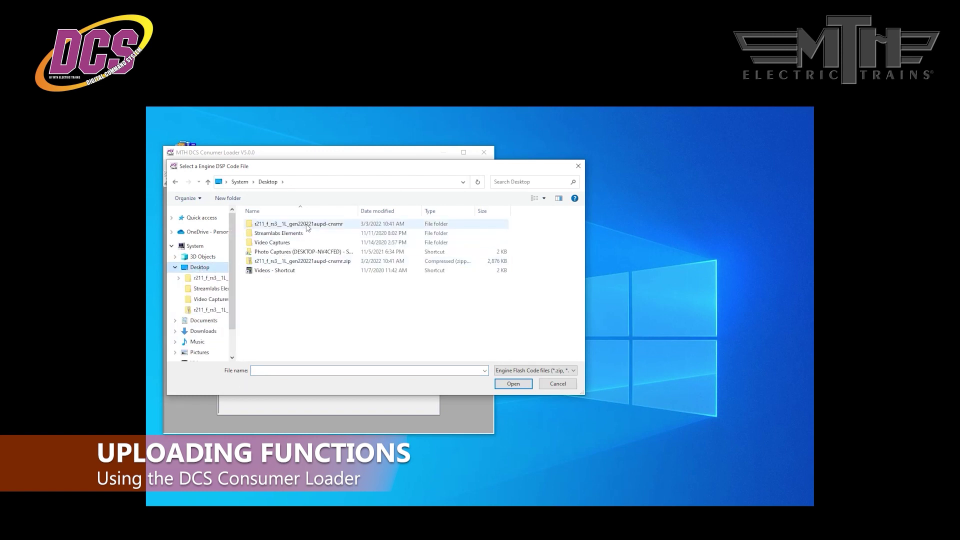
pyautogui.doubleClick(306, 225)
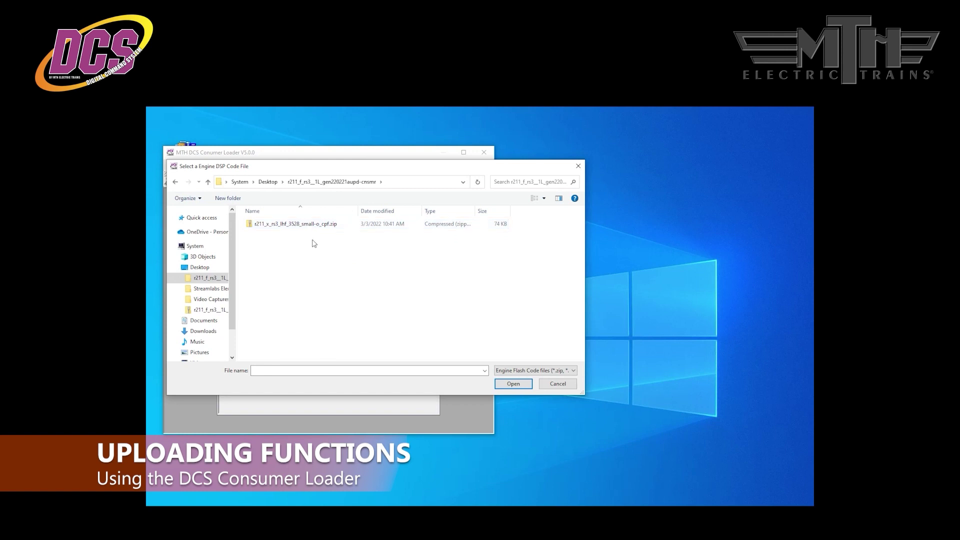
pyautogui.click(314, 226)
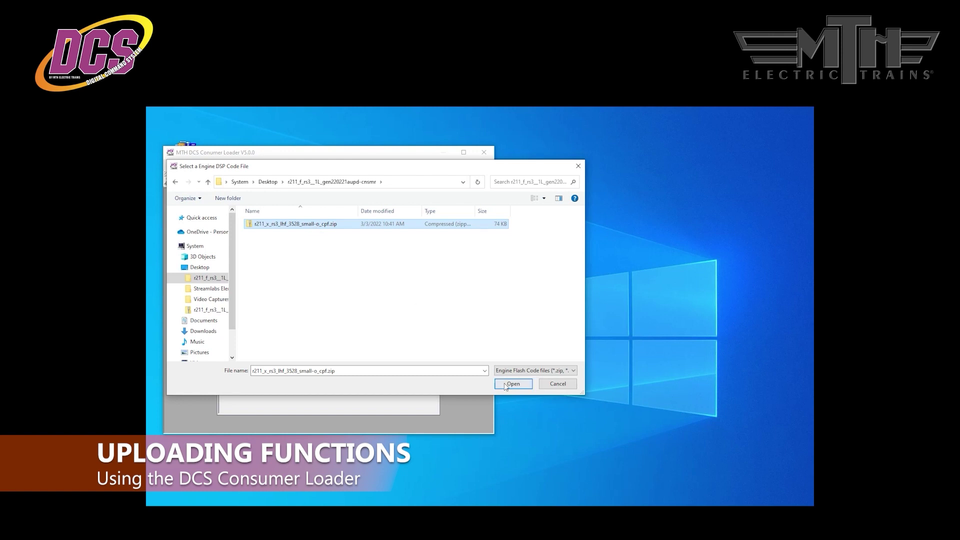
pyautogui.click(507, 384)
pyautogui.press('Return')
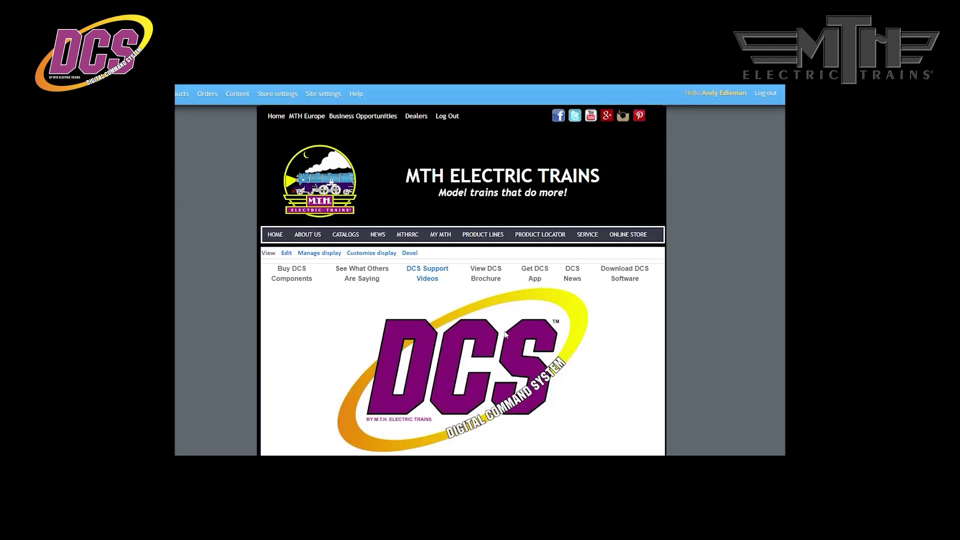
# Go to the DCS user manuals page from the DCS Manuals section
pyautogui.scroll(-2, 504, 331)
pyautogui.scroll(-6, 505, 333)
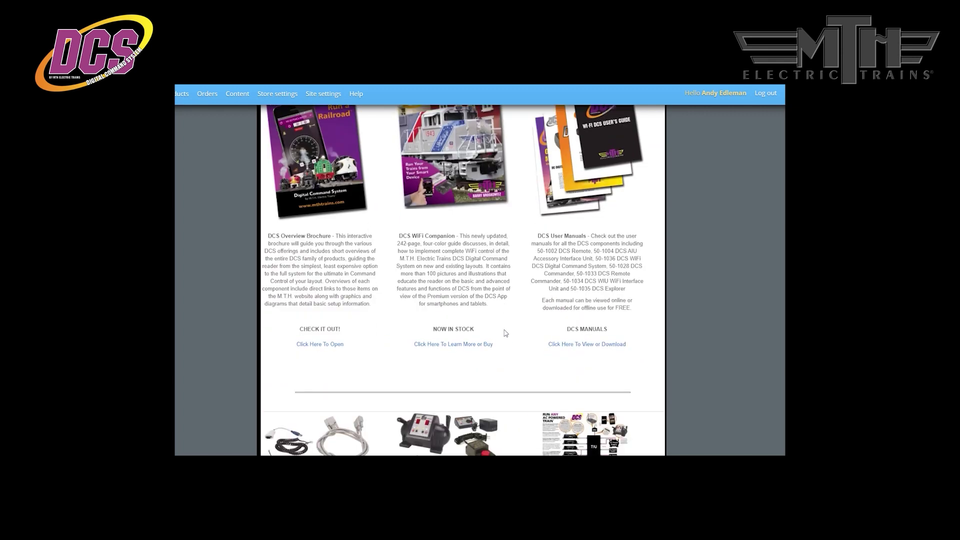
pyautogui.scroll(2, 510, 313)
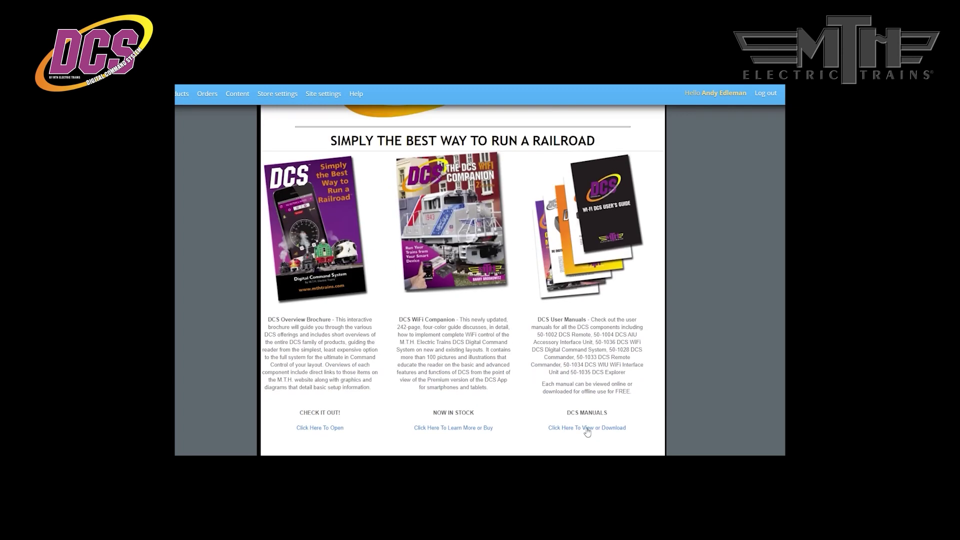
pyautogui.click(587, 428)
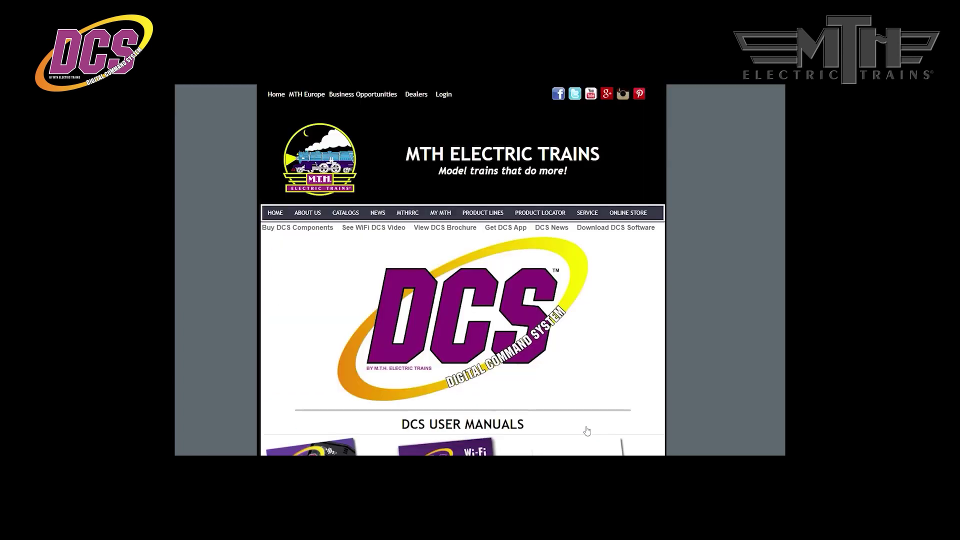
# Open and scroll through the DCS Consumer Loader Program instructions PDF
pyautogui.scroll(-5, 555, 364)
pyautogui.scroll(-4, 552, 360)
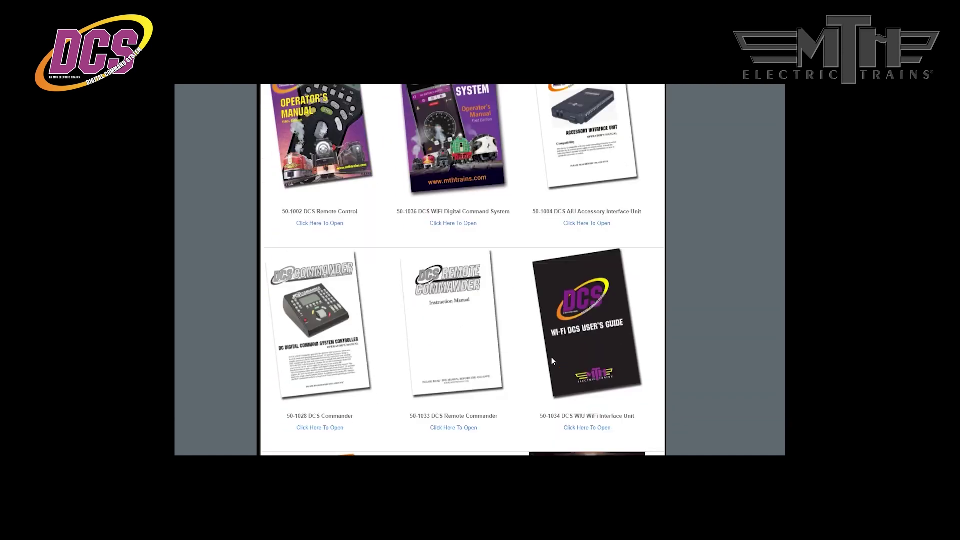
pyautogui.scroll(-2, 552, 360)
pyautogui.scroll(-3, 552, 361)
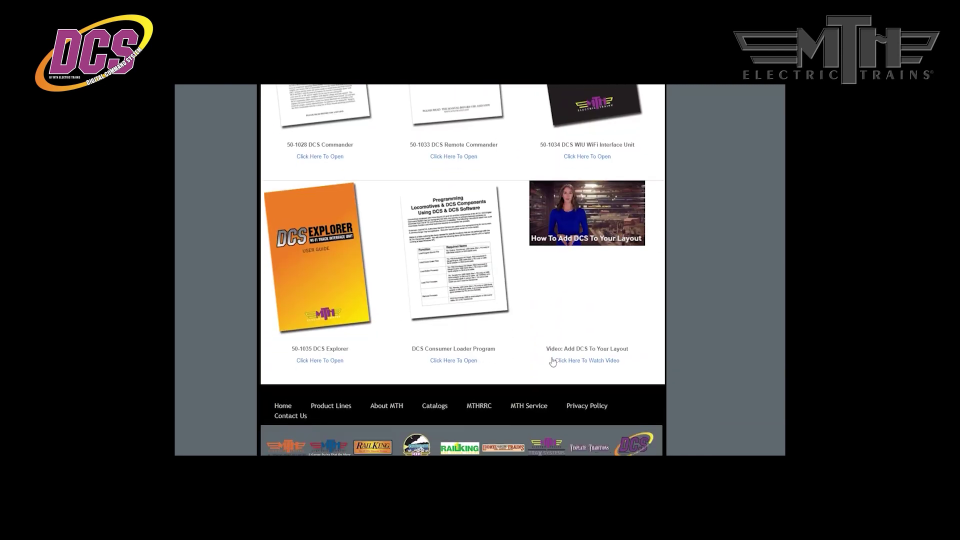
pyautogui.click(464, 262)
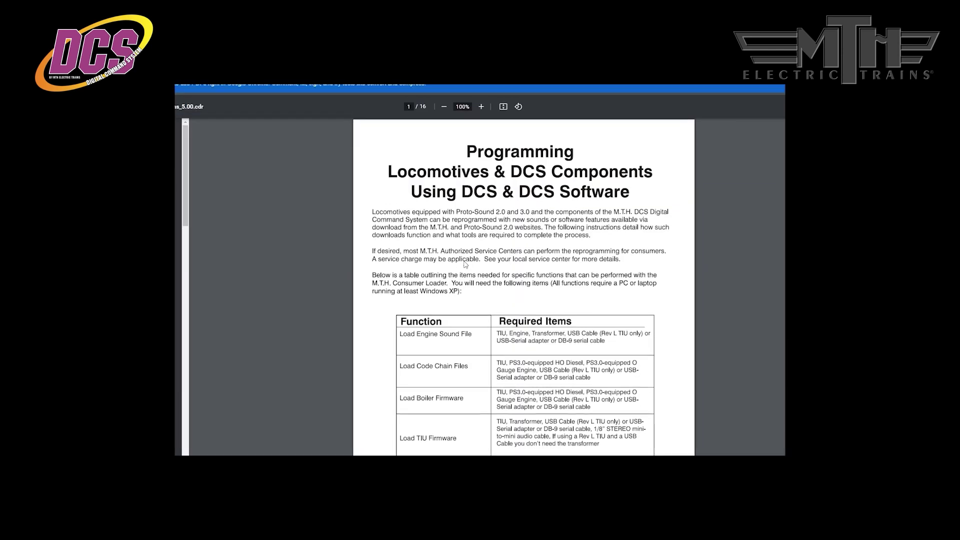
pyautogui.scroll(-10, 574, 279)
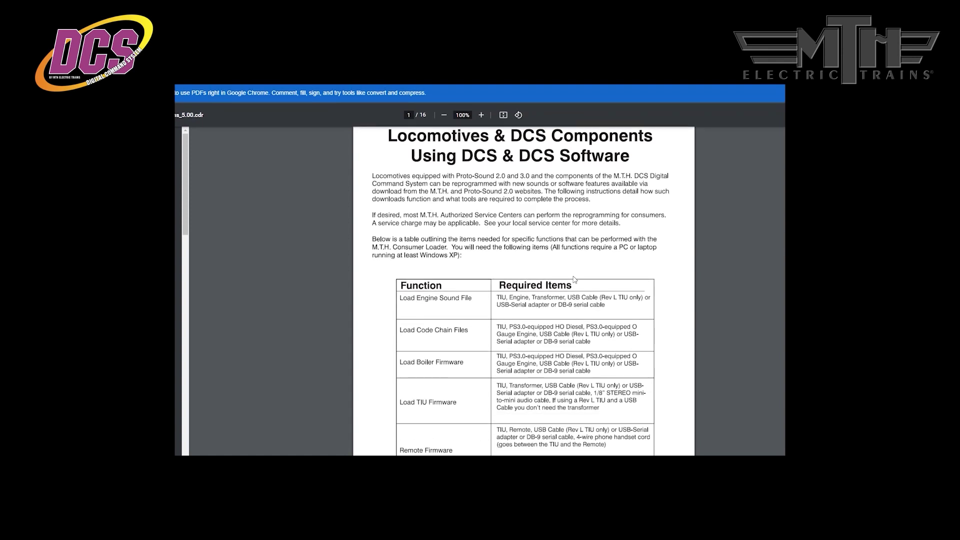
pyautogui.scroll(-10, 574, 280)
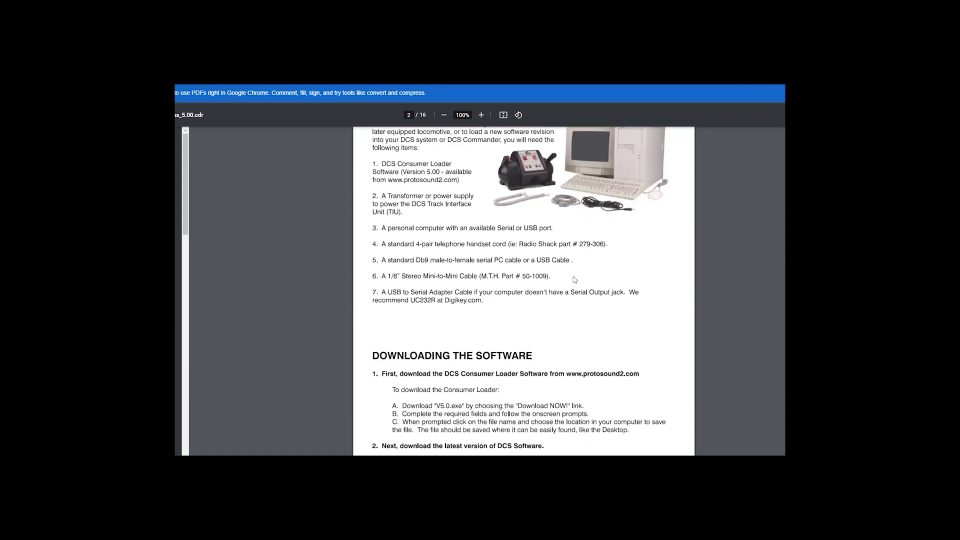